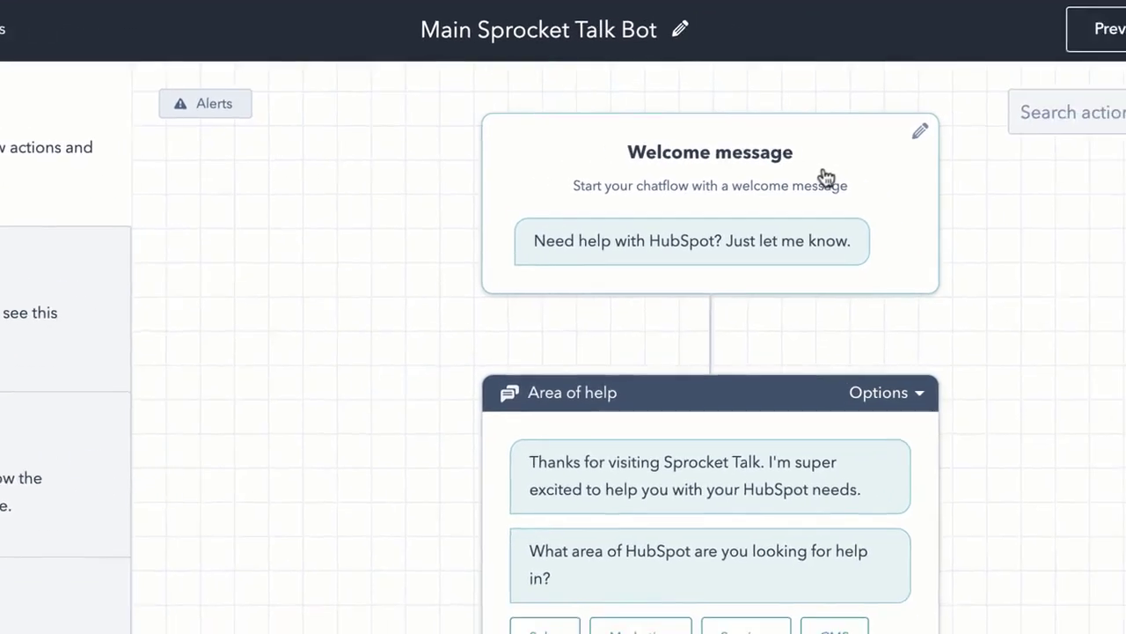
# Step: Review the welcome message's text, desktop display options and preview, and close its settings
pyautogui.click(842, 177)
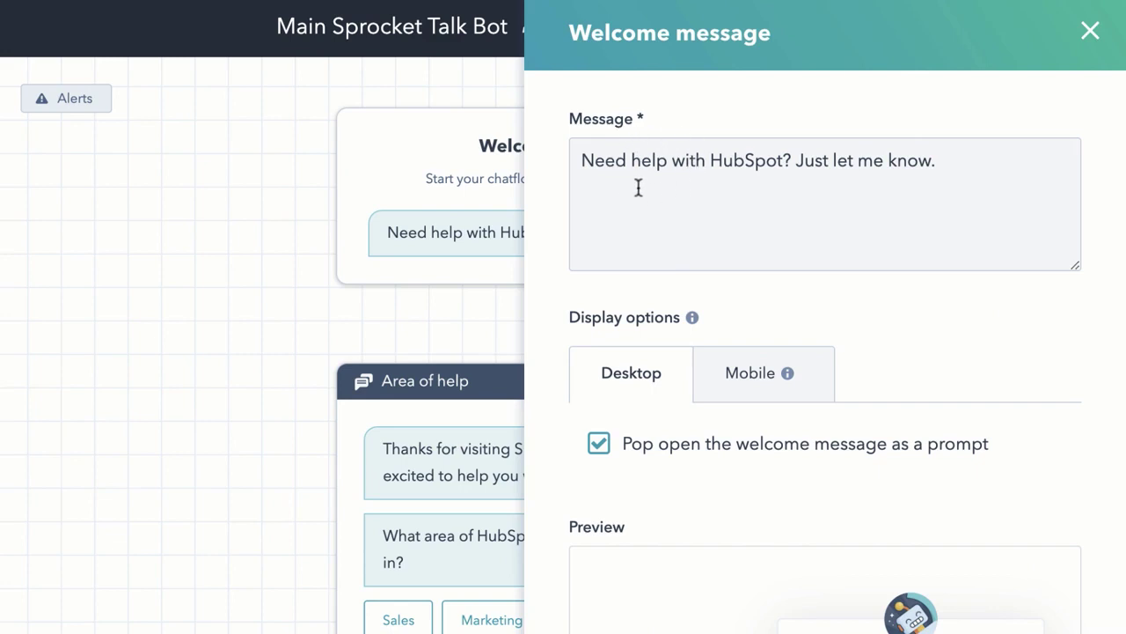
pyautogui.scroll(-5, 918, 211)
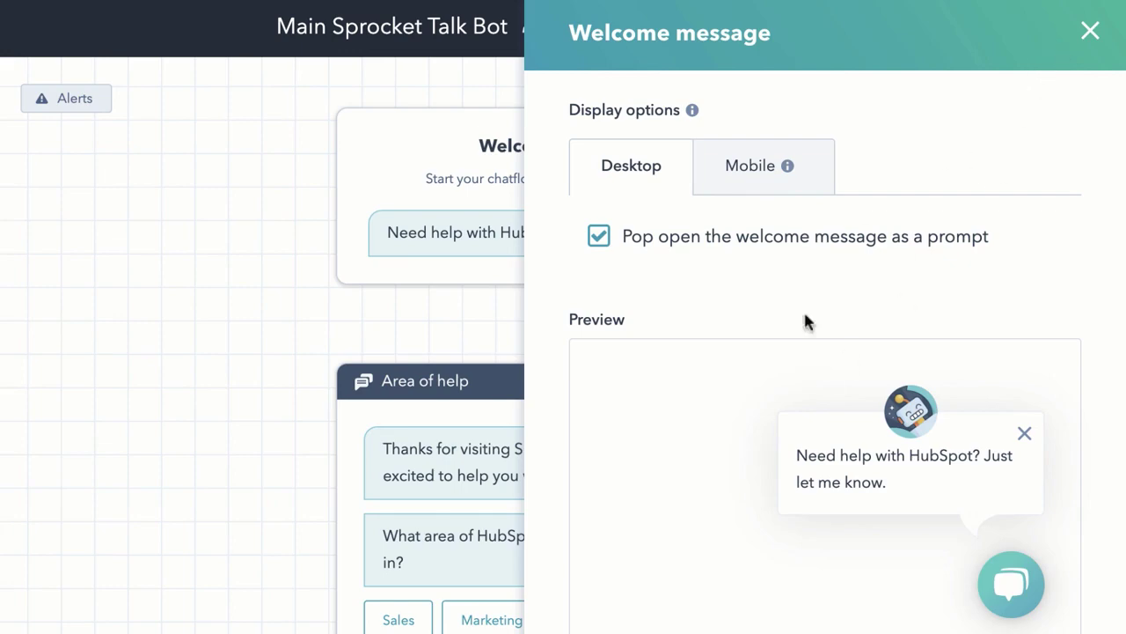
pyautogui.scroll(-1, 792, 352)
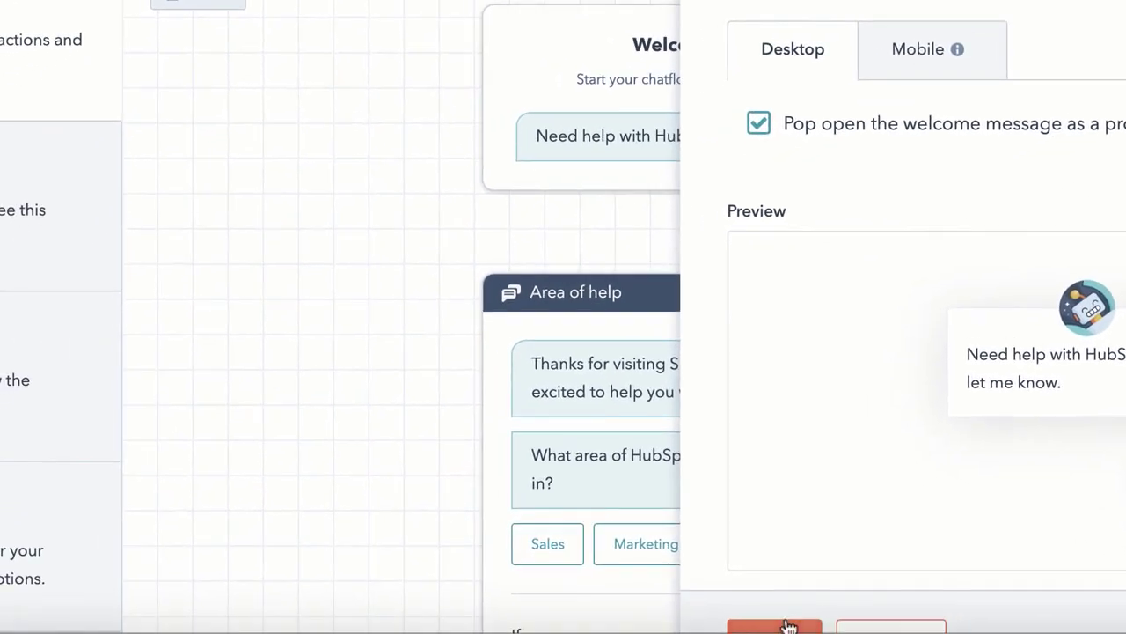
pyautogui.click(790, 627)
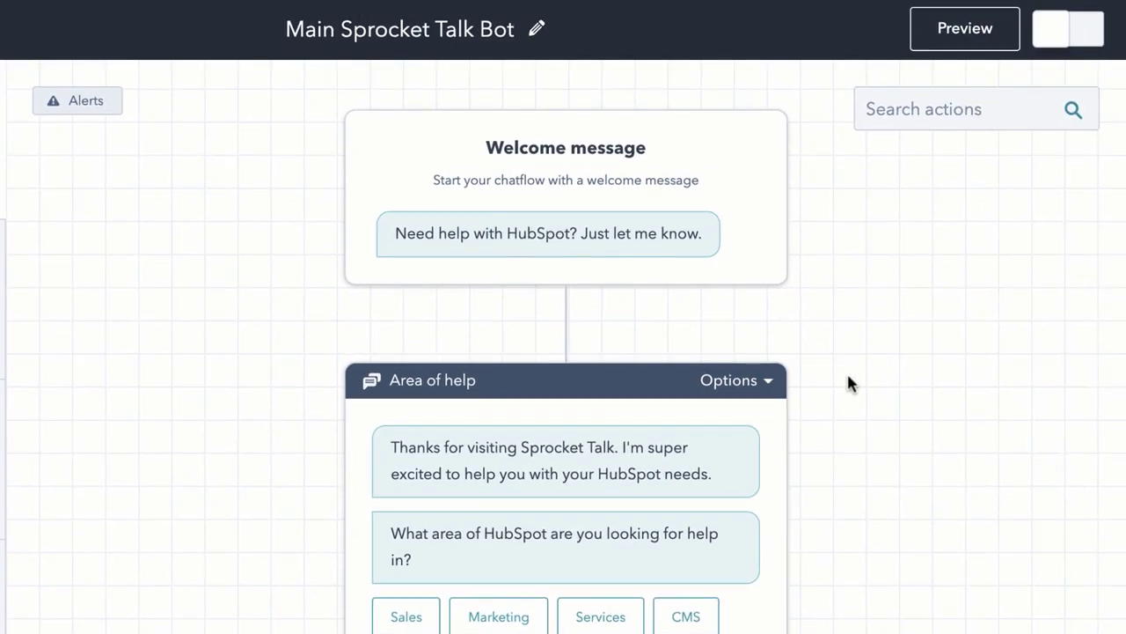
# Step: Examine the Area of help action's settings, message bubbles, quick replies and if/then branch
pyautogui.scroll(-3, 848, 376)
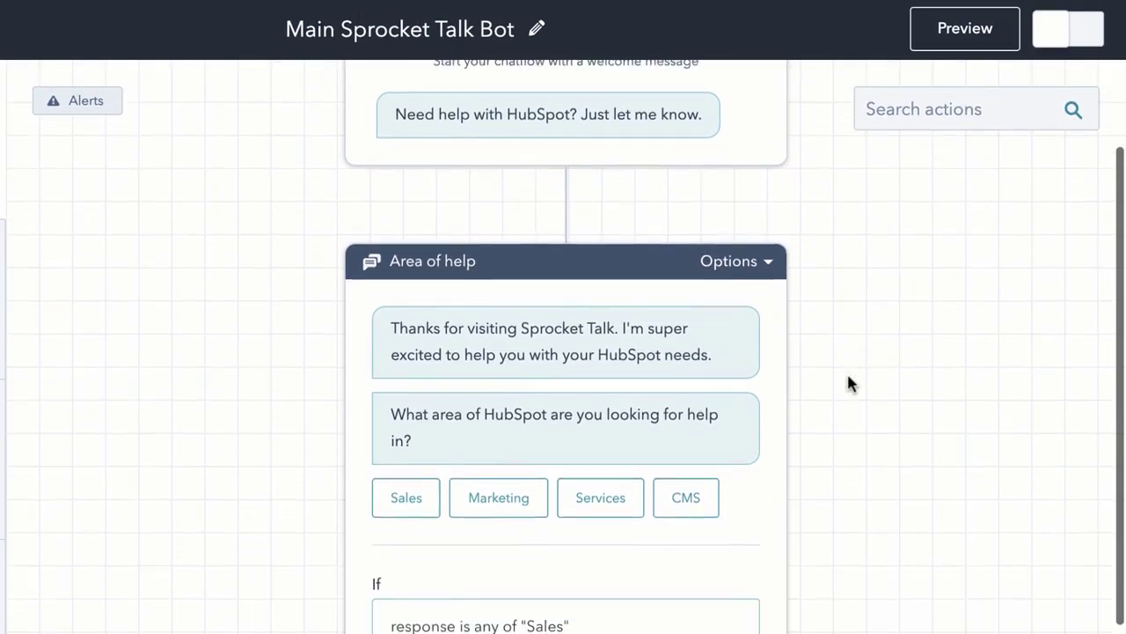
pyautogui.scroll(-2, 805, 357)
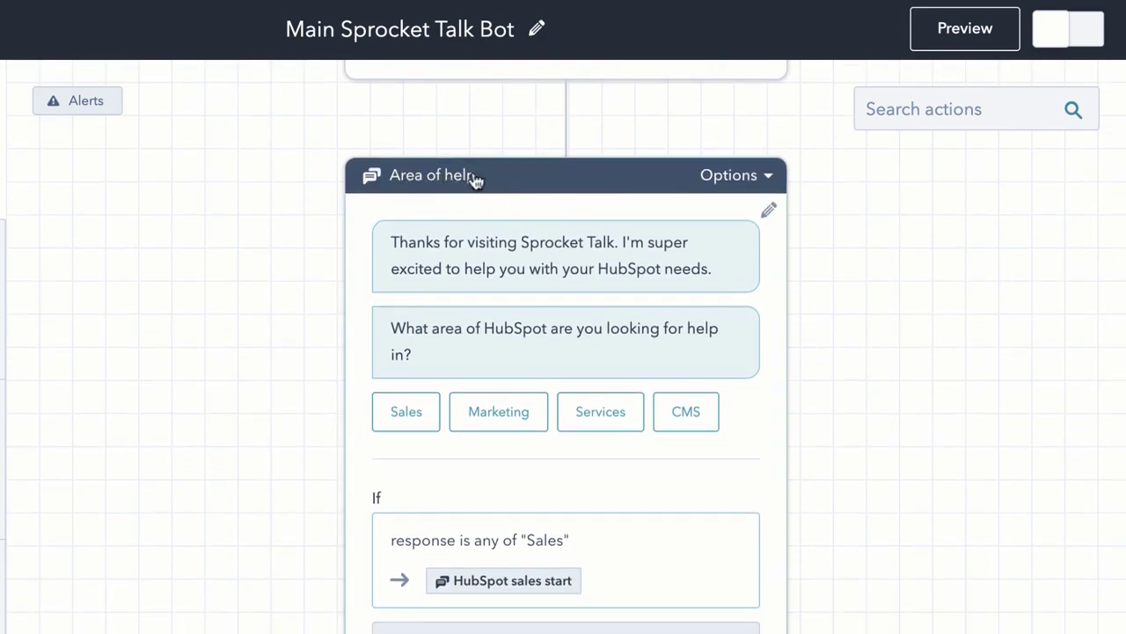
pyautogui.click(619, 212)
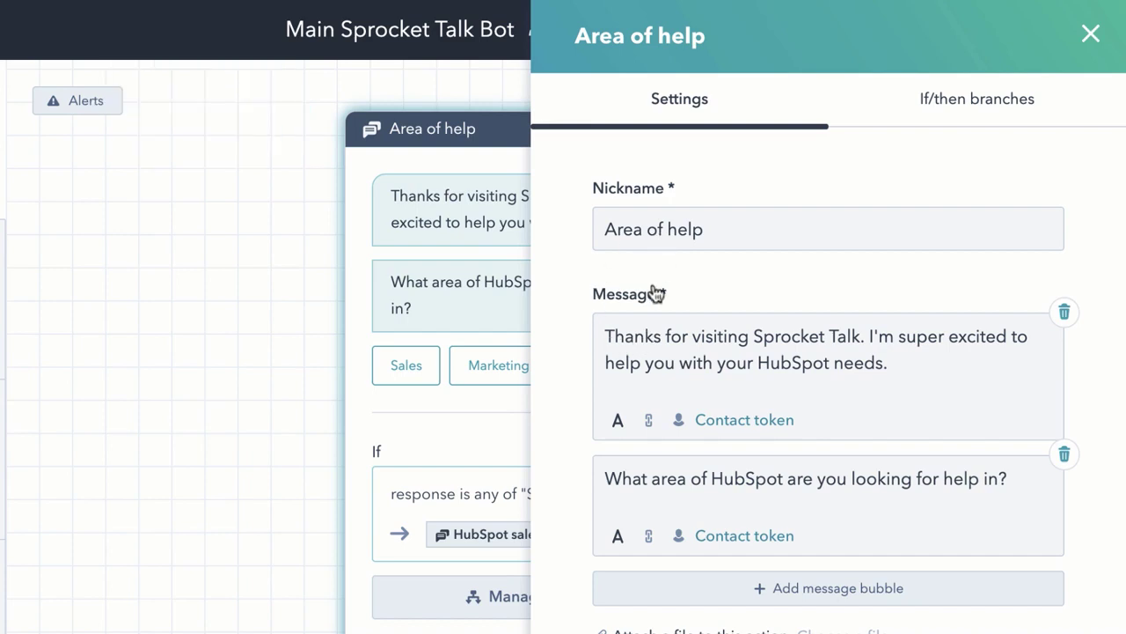
pyautogui.click(1091, 34)
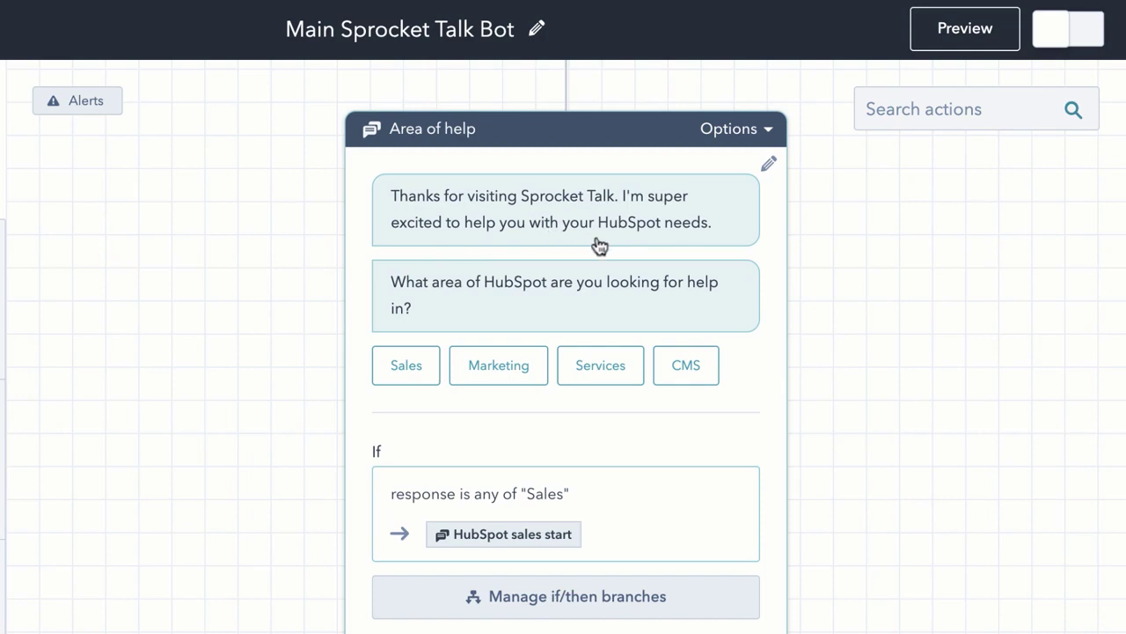
pyautogui.scroll(-1, 669, 255)
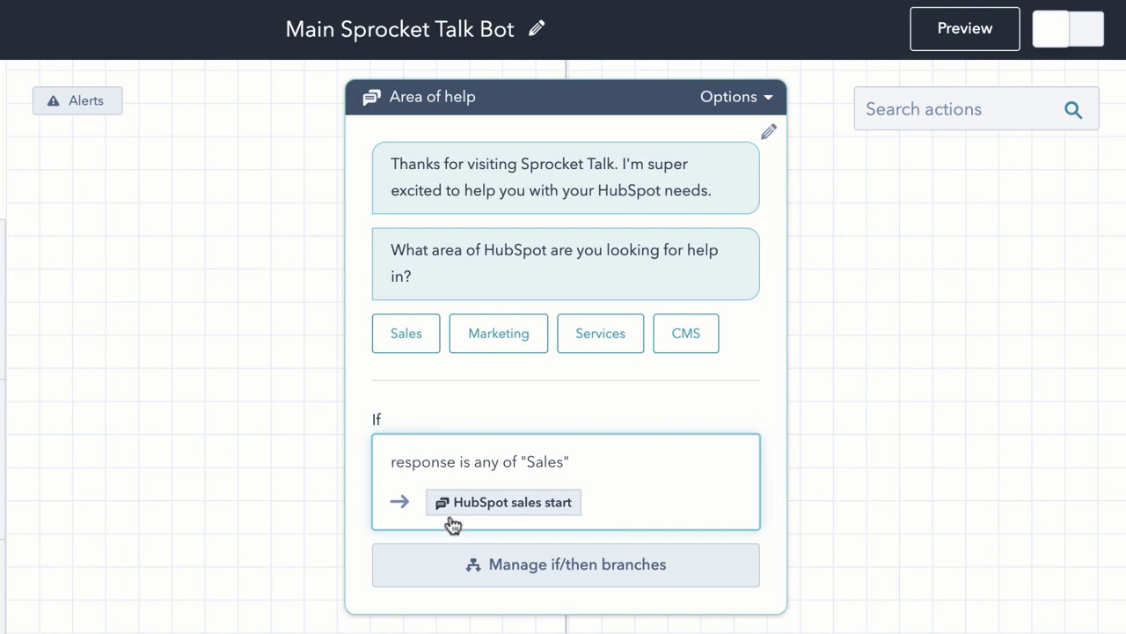
# Step: Follow the Sales branch to the HubSpot sales start action and review its messages, user input collection and saved property
pyautogui.click(523, 503)
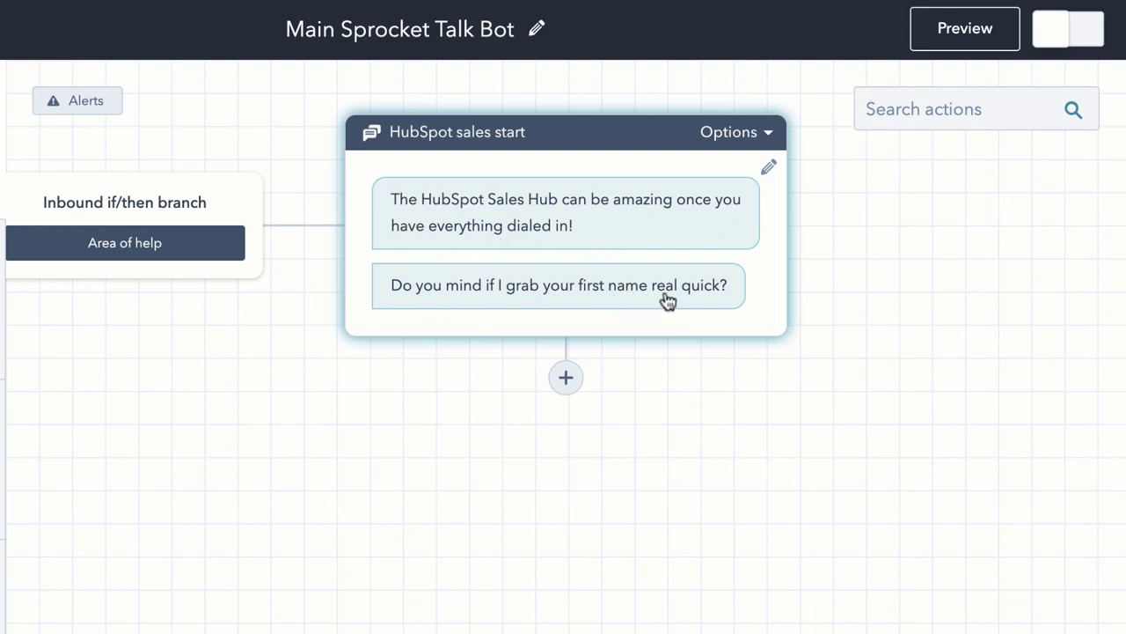
pyautogui.click(755, 283)
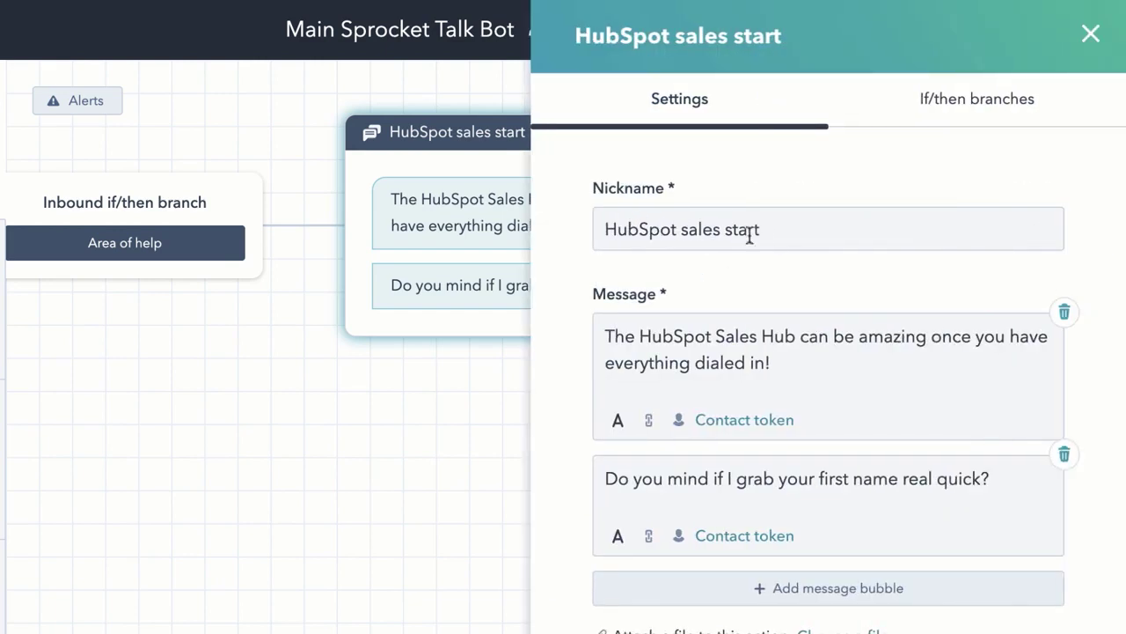
pyautogui.scroll(-1, 794, 333)
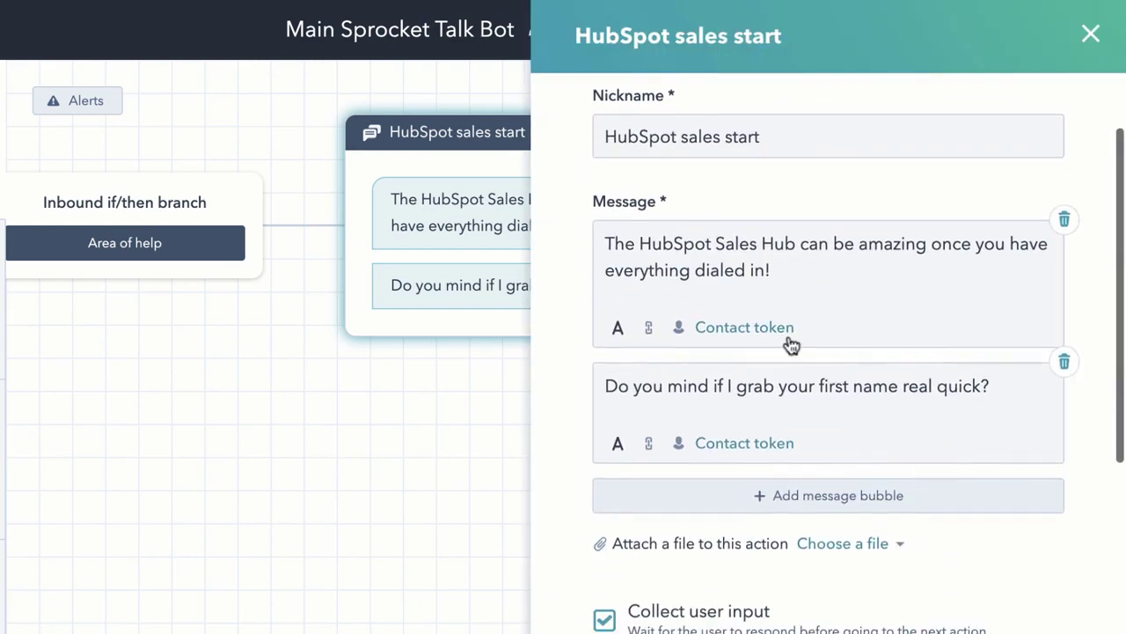
pyautogui.scroll(-1, 773, 379)
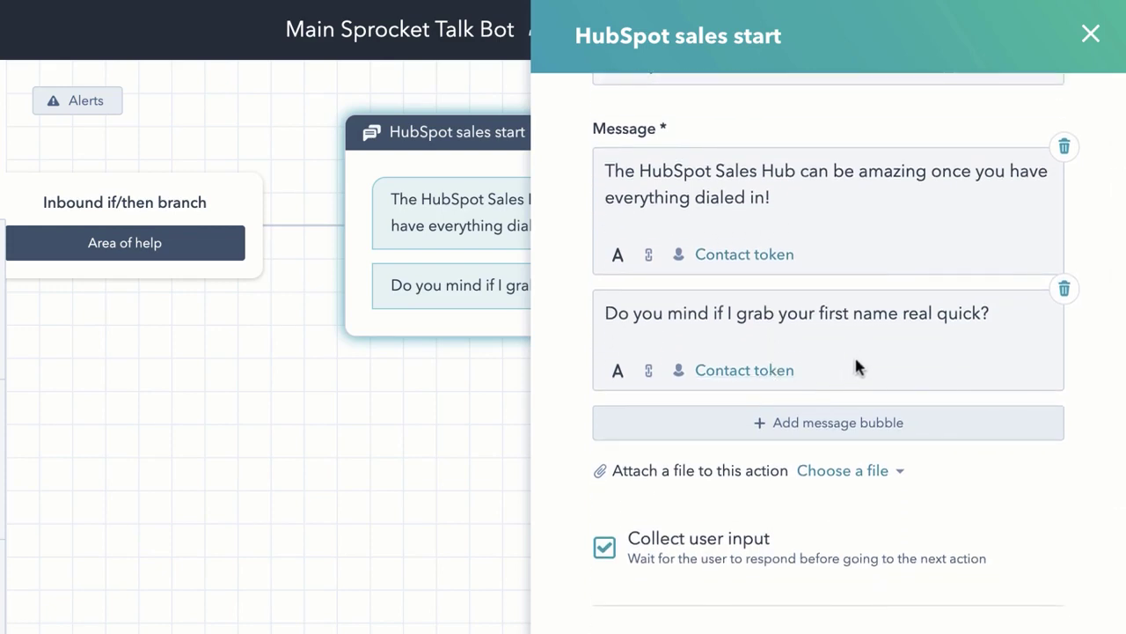
pyautogui.scroll(-2, 855, 356)
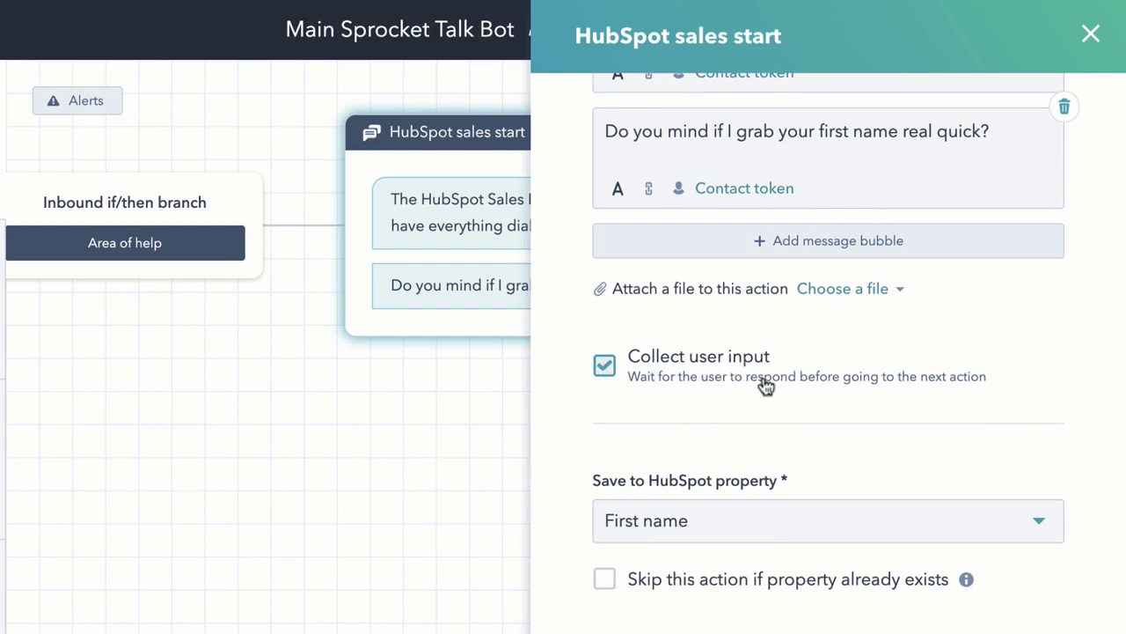
pyautogui.scroll(-1, 762, 382)
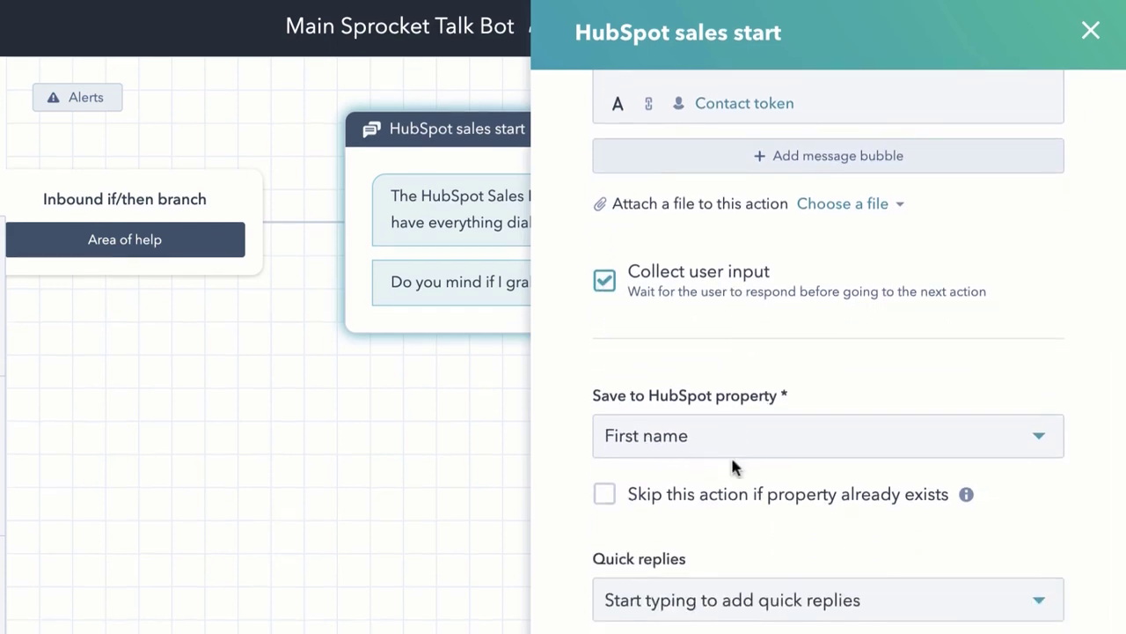
pyautogui.click(1092, 33)
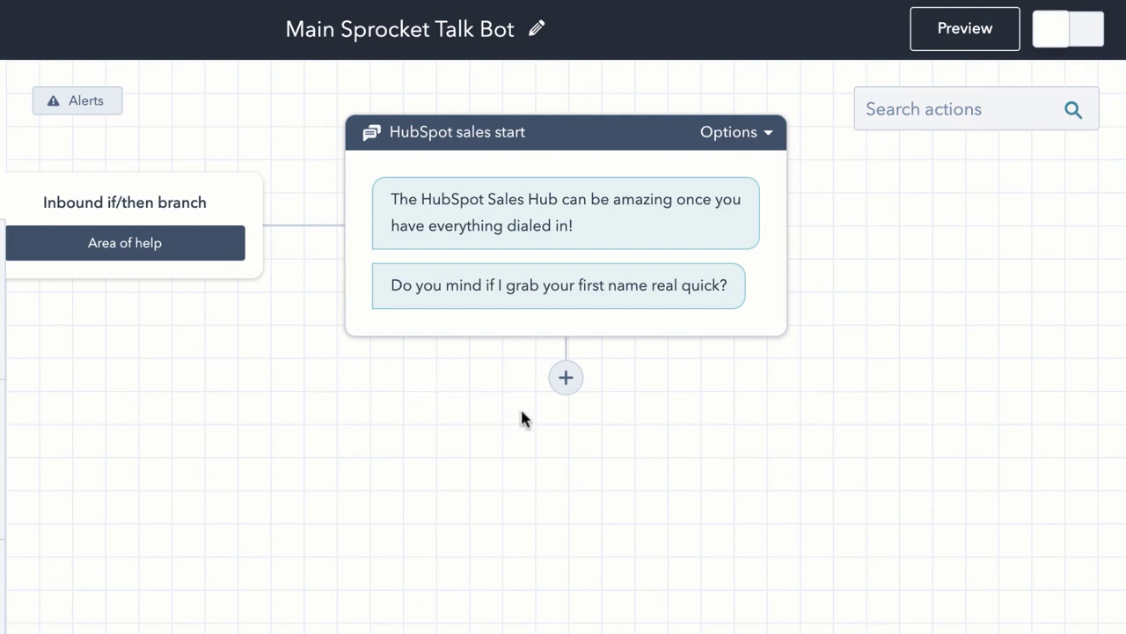
# Step: Add a Send message action after HubSpot sales start and nickname it "Sales Name Interaction"
pyautogui.click(567, 379)
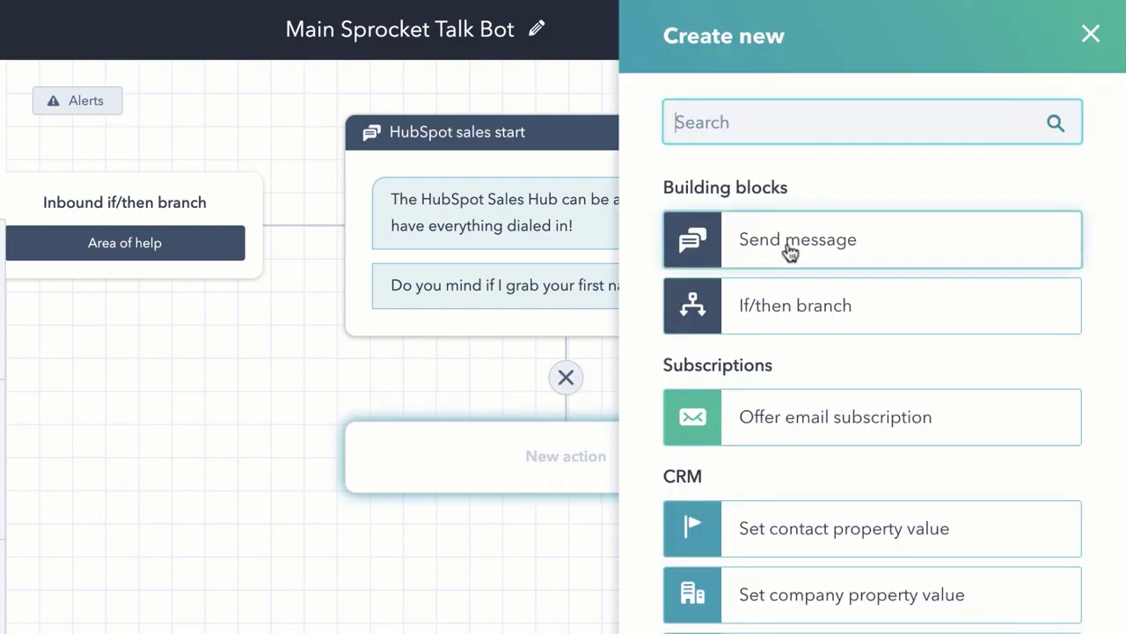
pyautogui.click(777, 254)
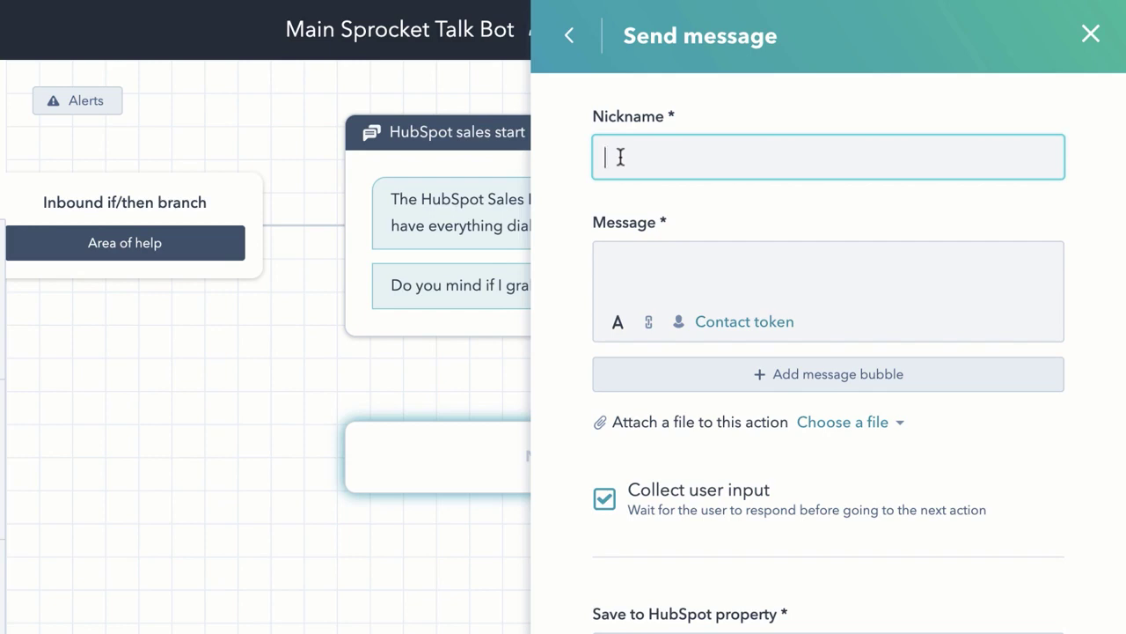
pyautogui.write('Sales Name Interaction')
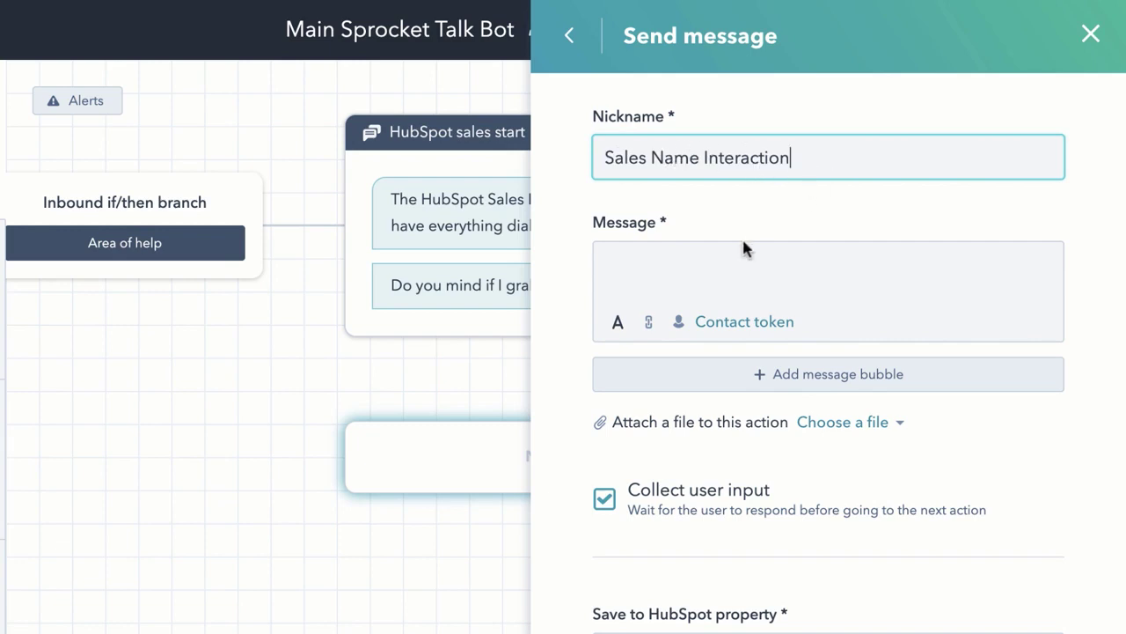
# Step: Write the first message bubble as "Thank" followed by the First name contact token and a period
pyautogui.click(650, 265)
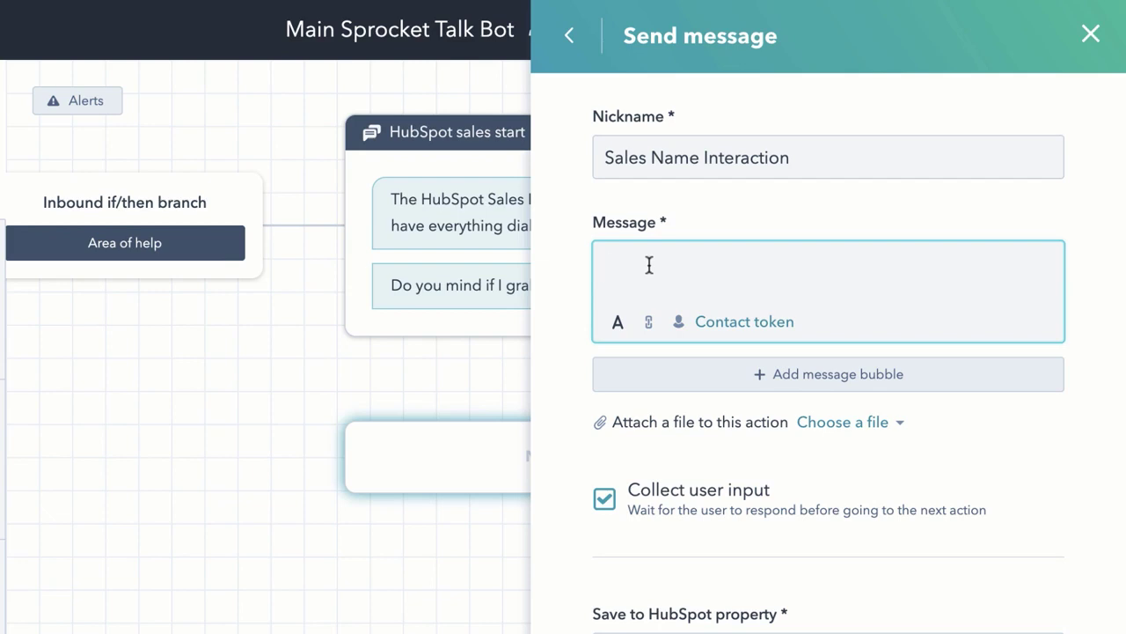
pyautogui.write('Thank')
pyautogui.click(775, 326)
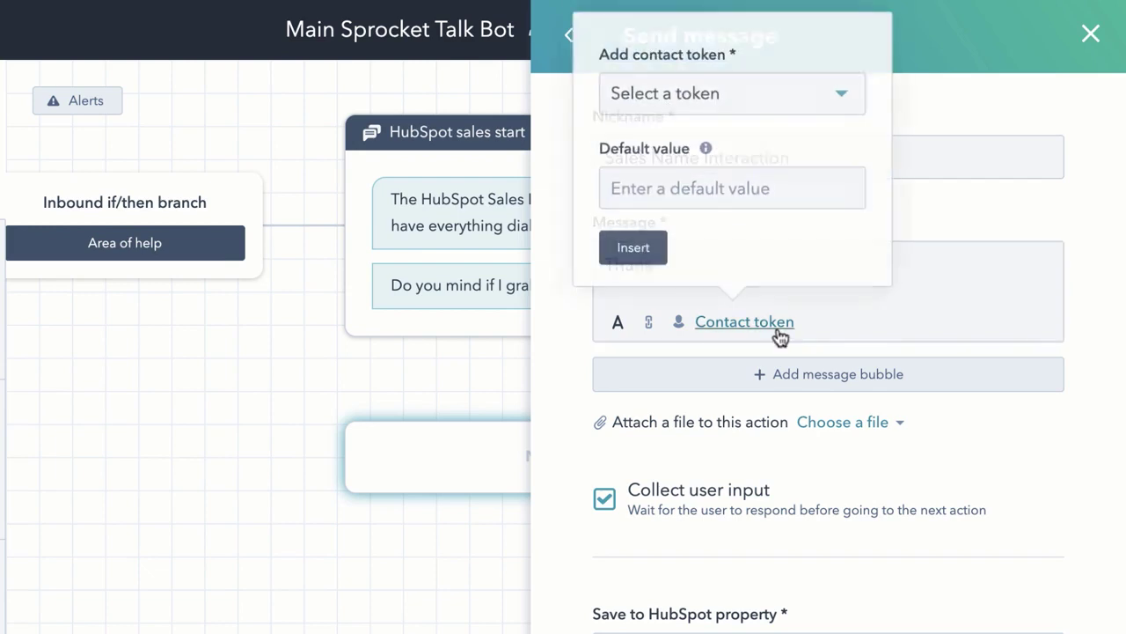
pyautogui.click(674, 102)
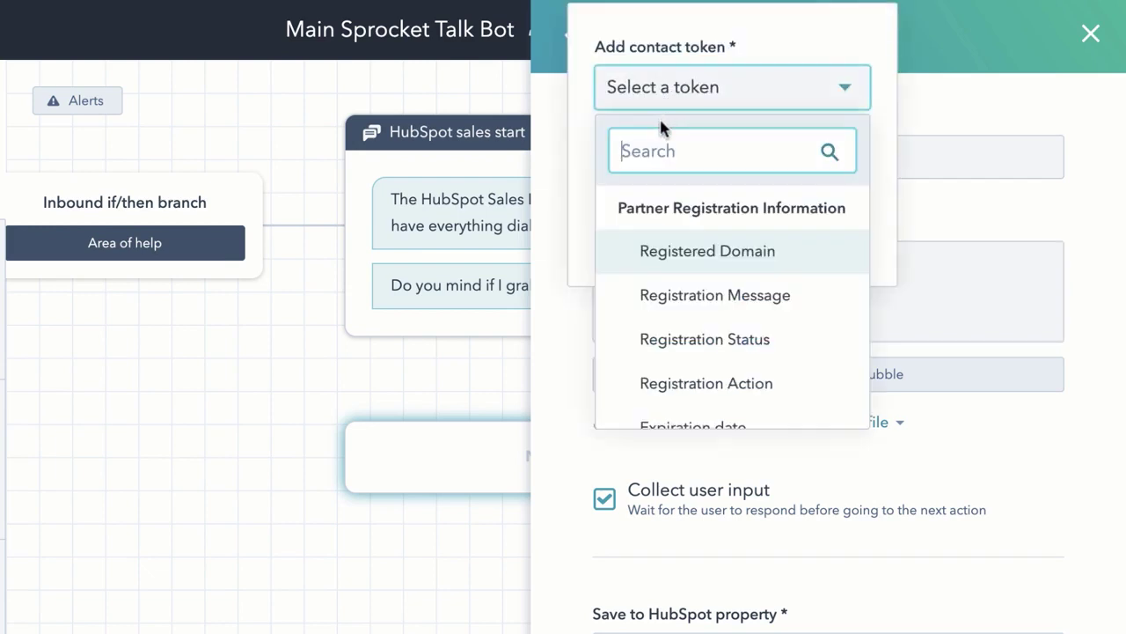
pyautogui.write('f')
pyautogui.click(669, 250)
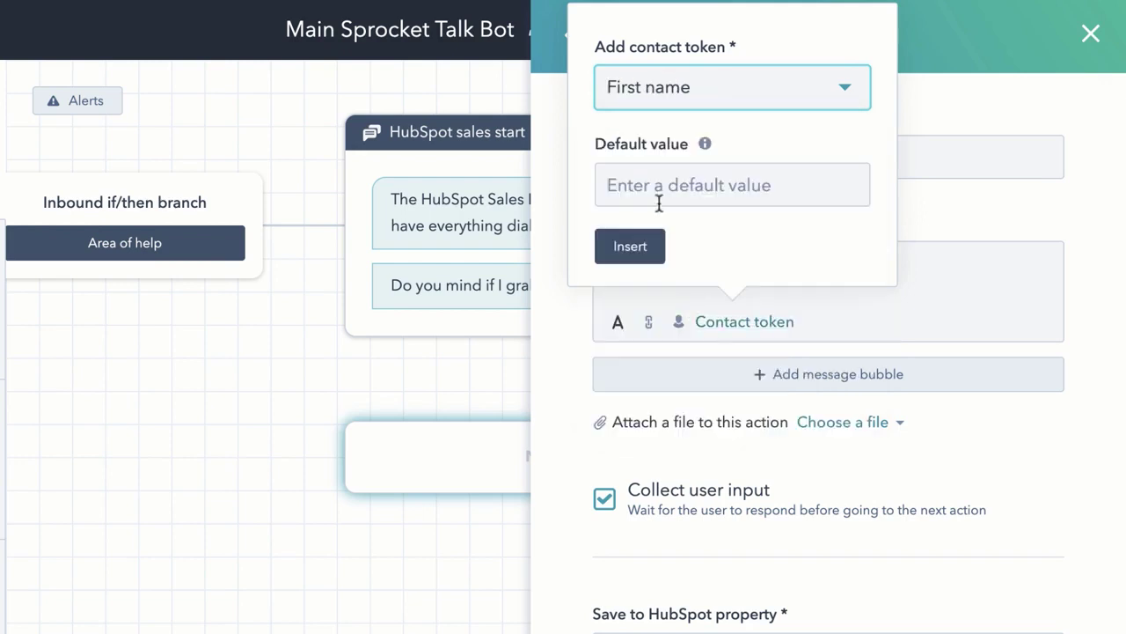
pyautogui.click(631, 244)
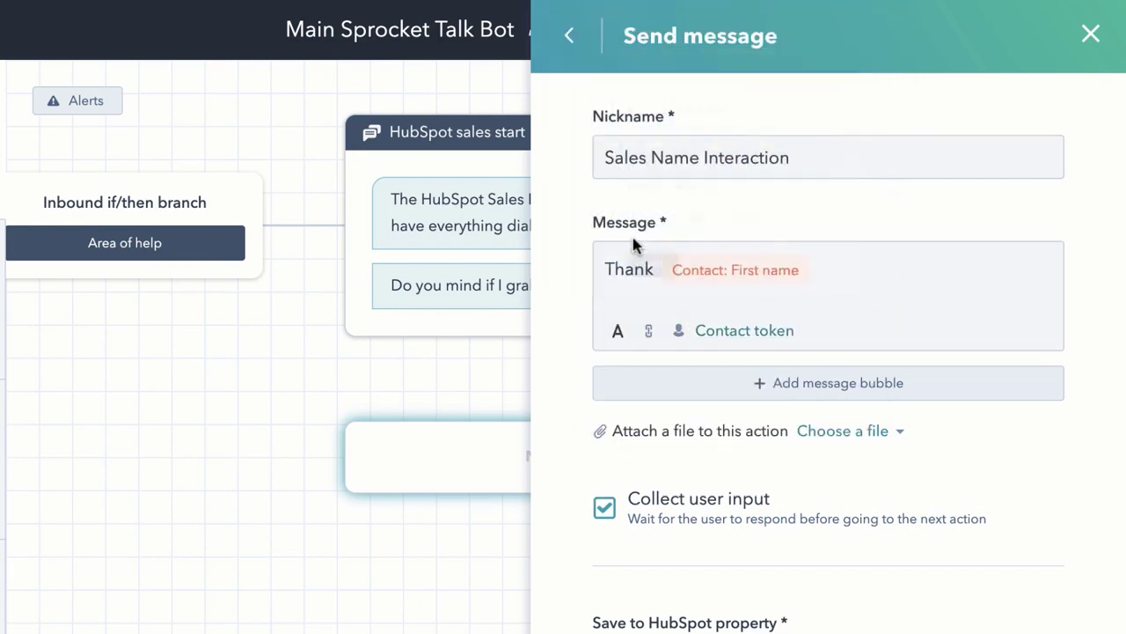
pyautogui.click(810, 270)
pyautogui.write('.')
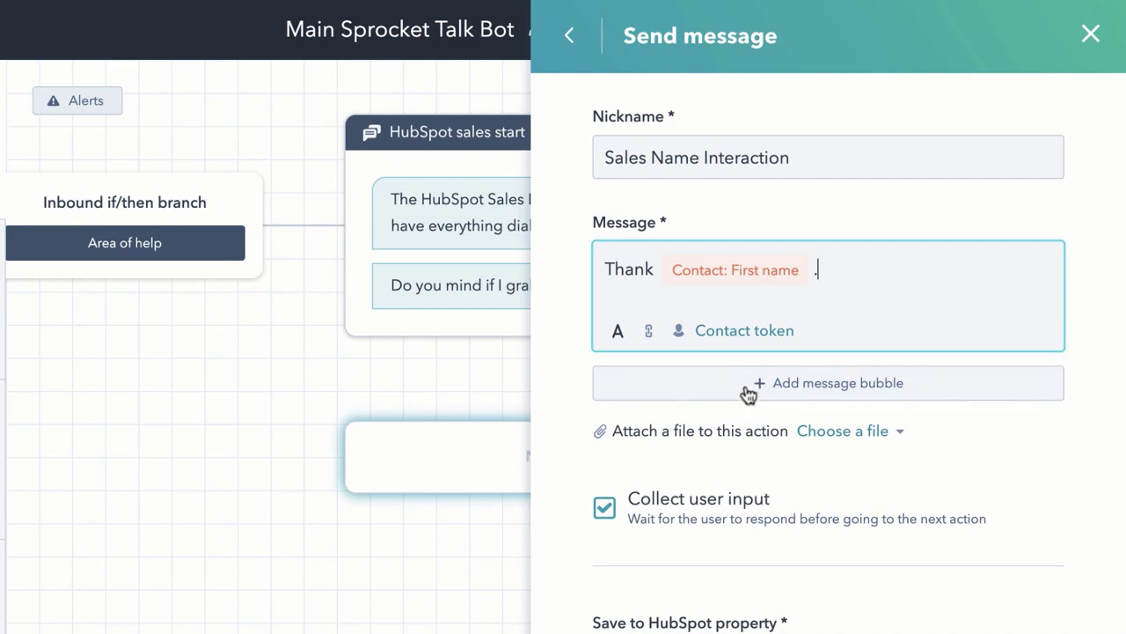
# Step: Add a second message bubble and correct the first bubble's opening word to "Thanks"
pyautogui.click(783, 391)
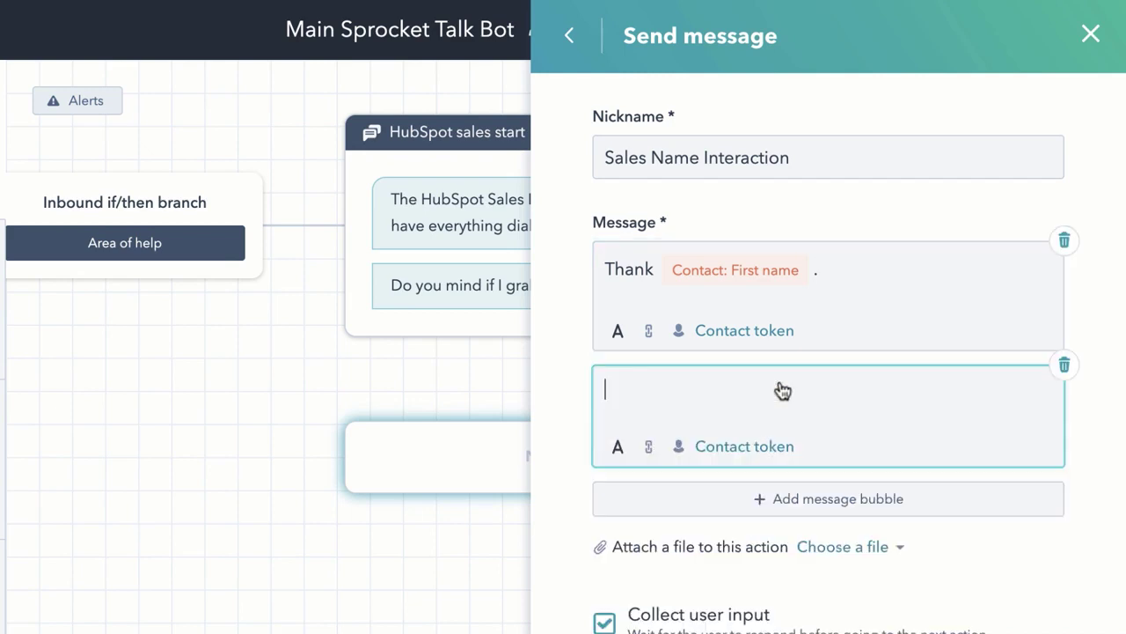
pyautogui.click(652, 275)
pyautogui.write('s')
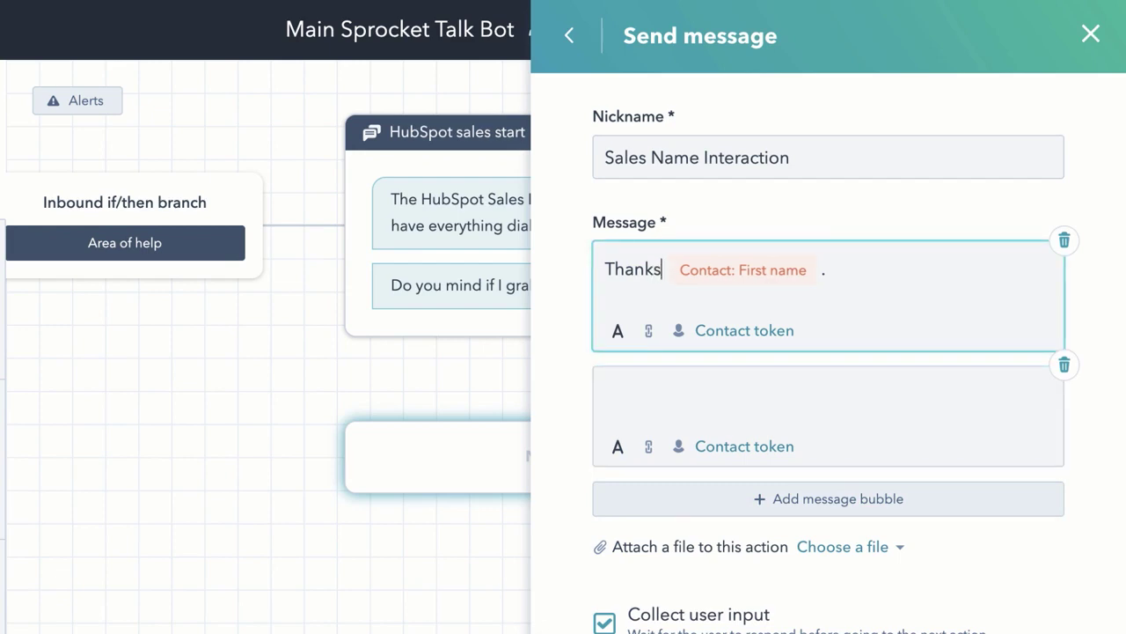
# Step: Insert the First name contact token at the start of the second message bubble
pyautogui.click(616, 381)
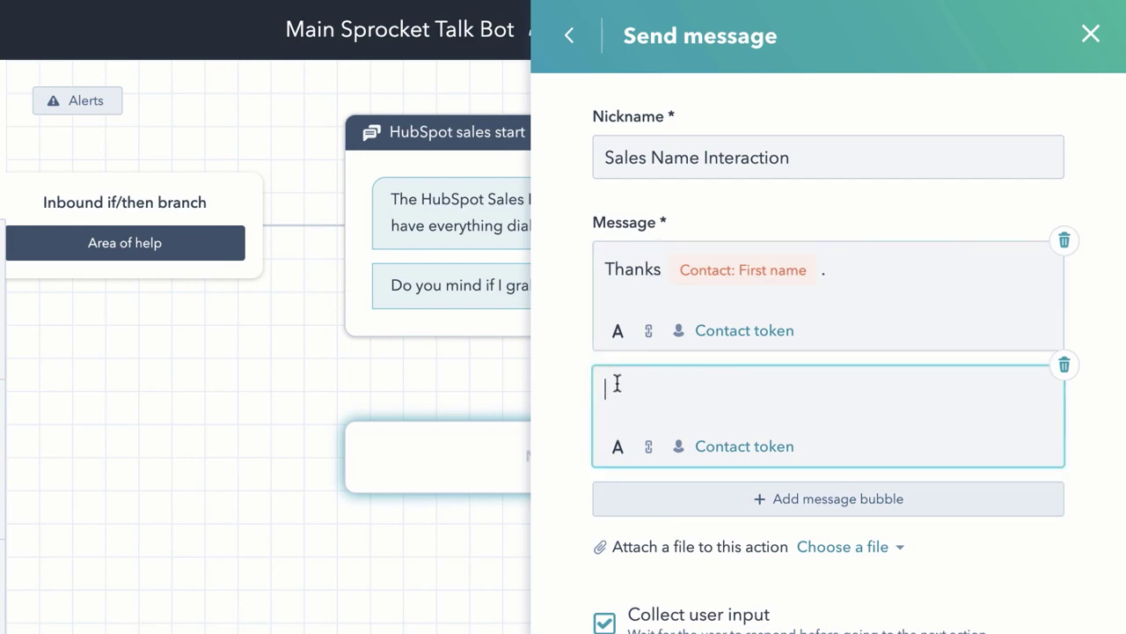
pyautogui.click(768, 447)
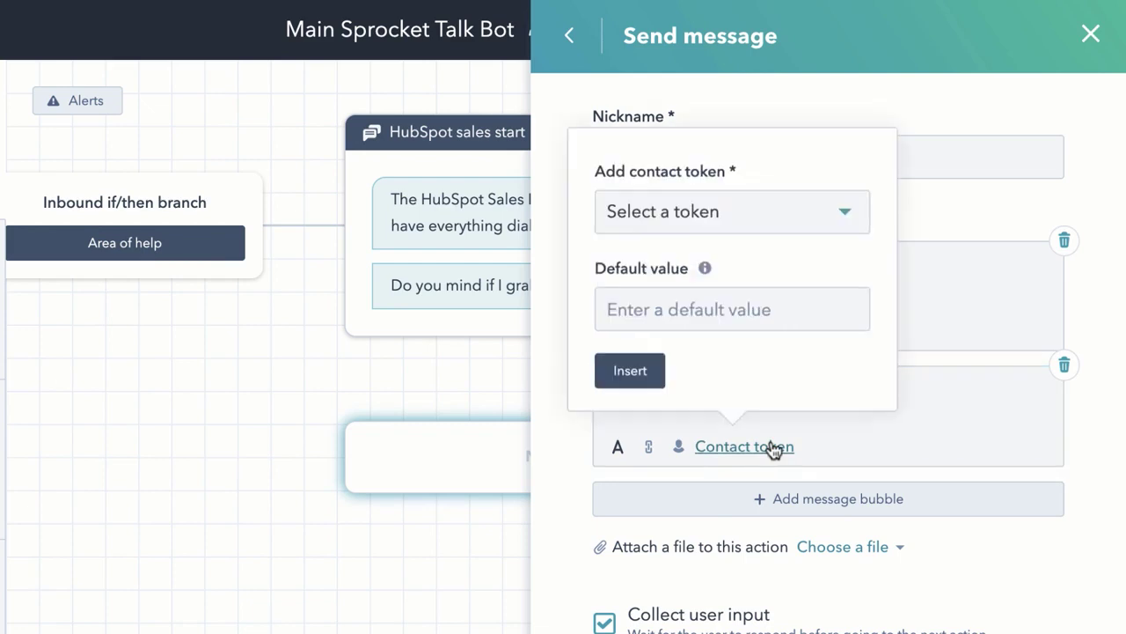
pyautogui.click(719, 217)
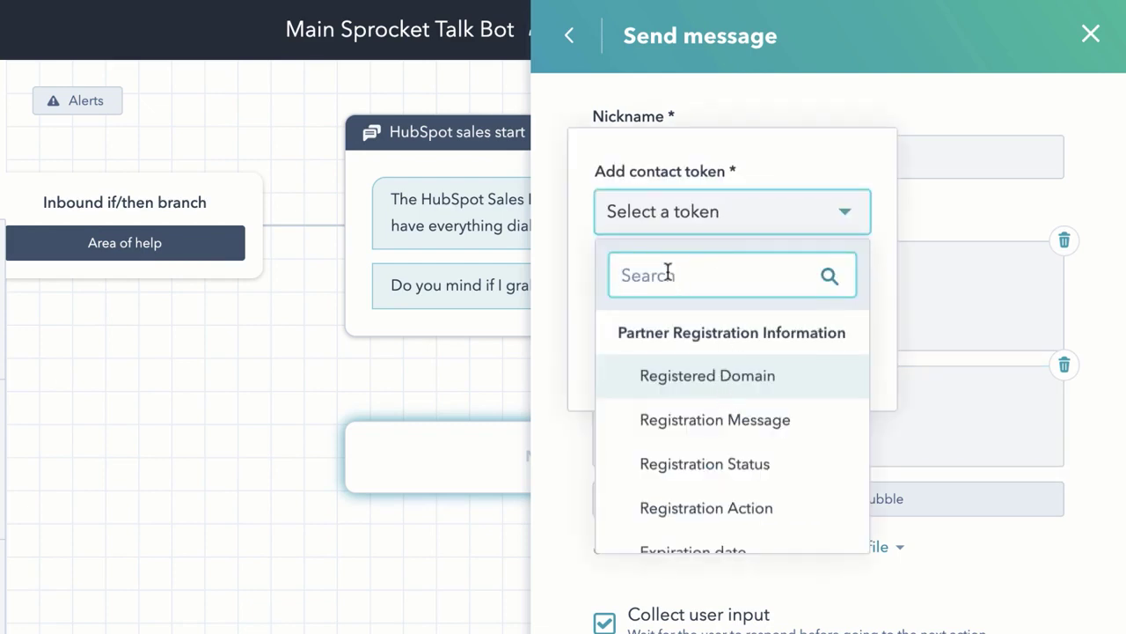
pyautogui.write('first')
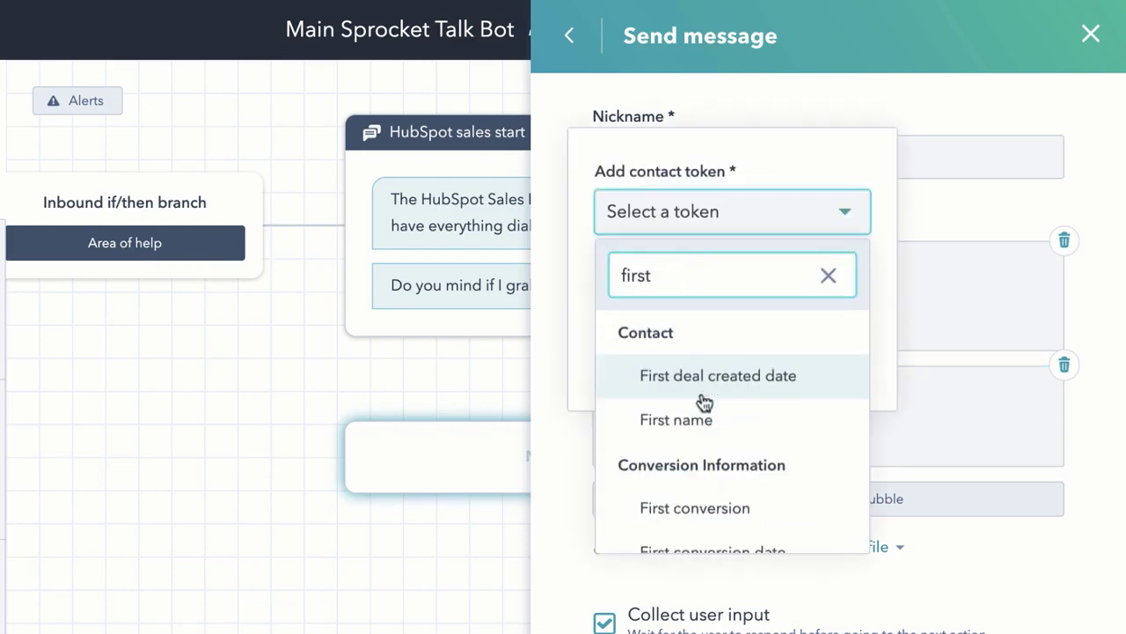
pyautogui.click(692, 423)
pyautogui.click(629, 371)
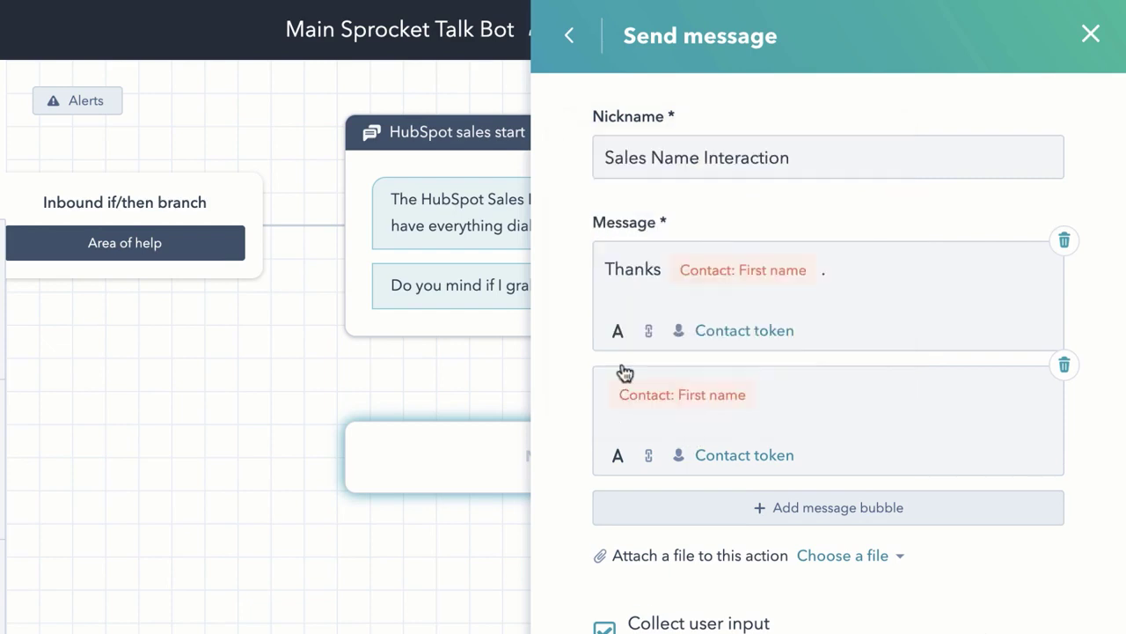
# Step: Continue the second bubble after the token with ", what exactly do you need help with when it comes to dialing in the HubSpot Sales tool?"
pyautogui.click(767, 392)
pyautogui.write(',')
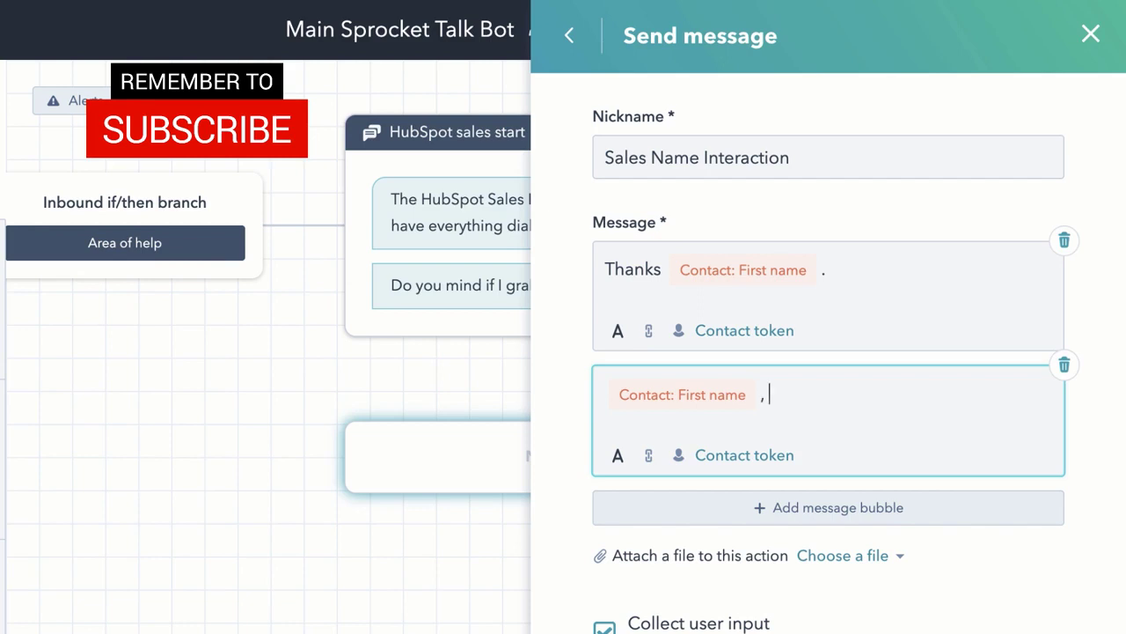
pyautogui.write('what exactly do you need help with when it comes to dialing in the HubSpot Sales tool?')
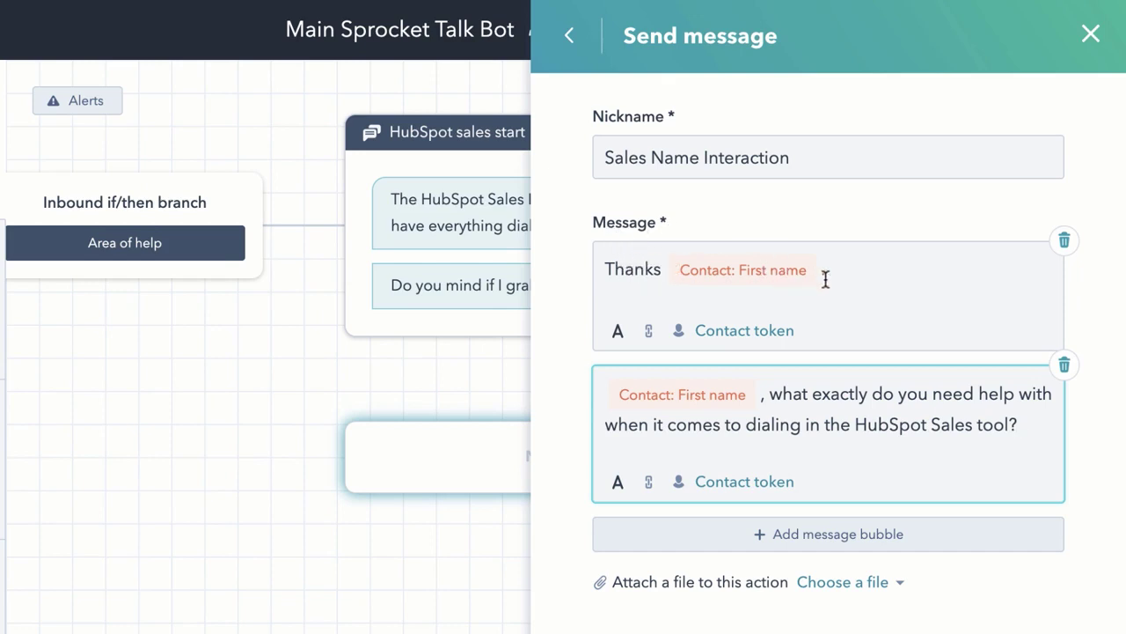
pyautogui.scroll(-1, 865, 277)
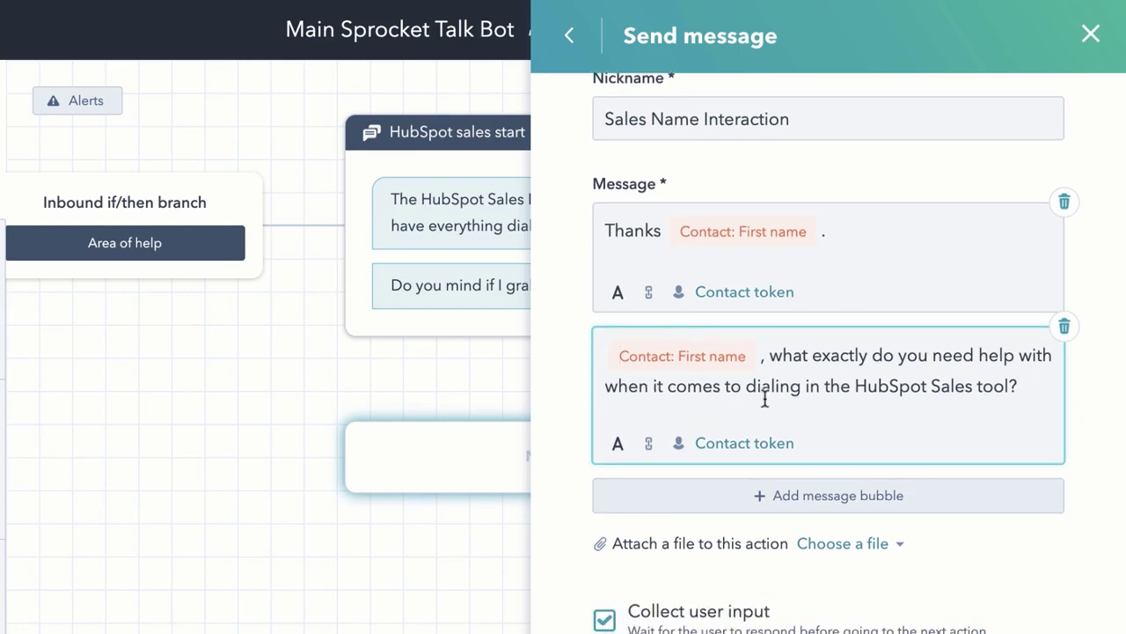
# Step: Toggle Collect user input off and back on for the Sales Name Interaction message
pyautogui.scroll(-1, 803, 400)
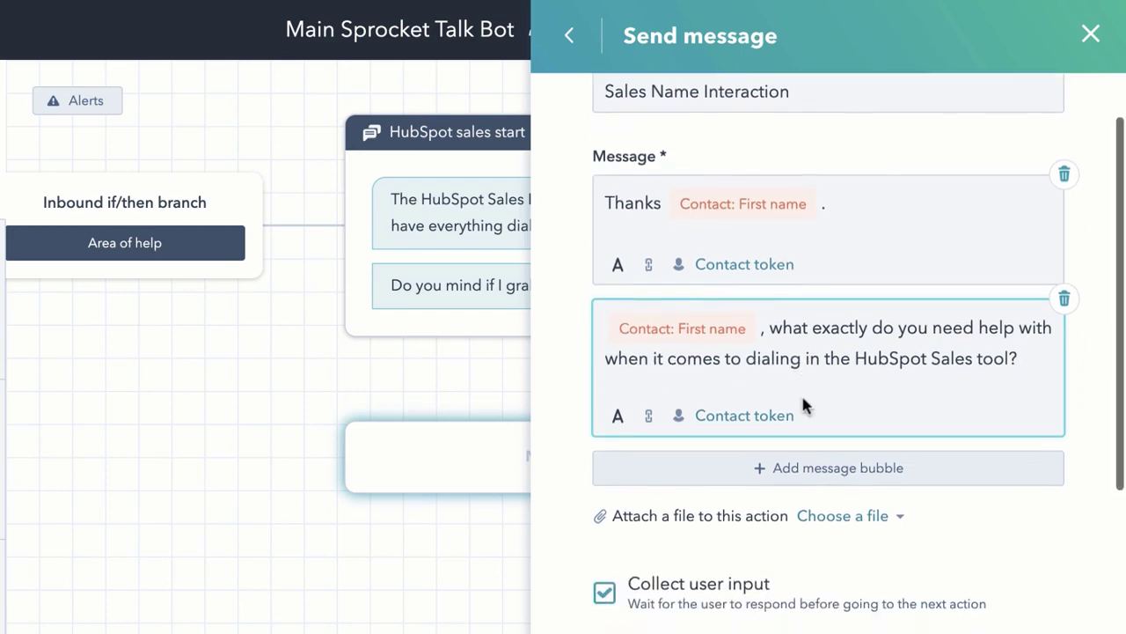
pyautogui.scroll(1, 802, 401)
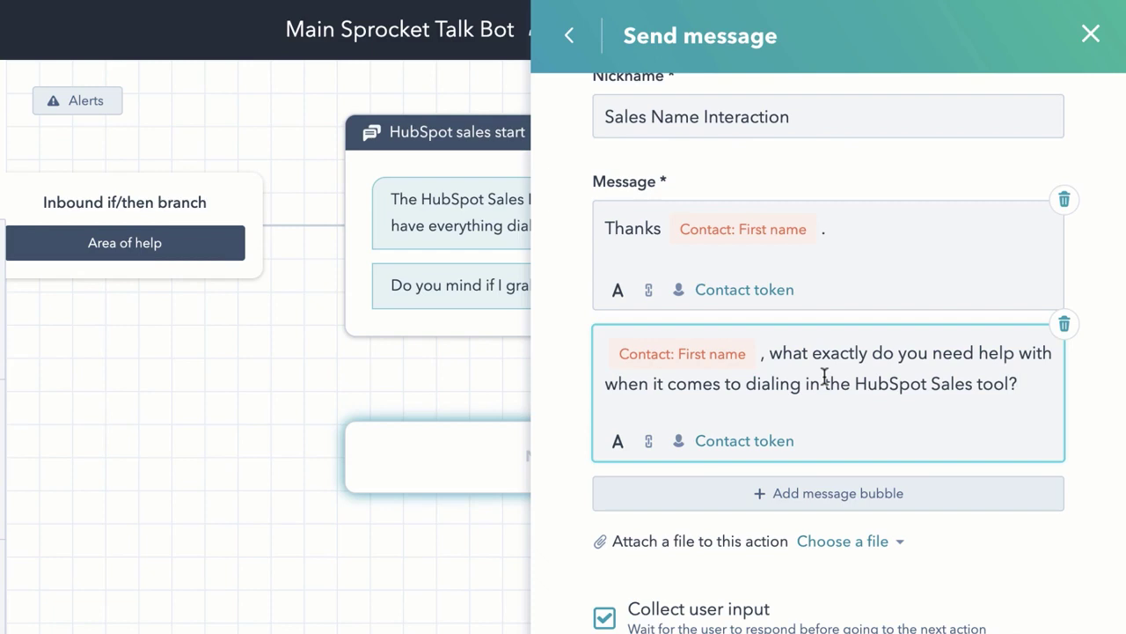
pyautogui.scroll(-1, 824, 376)
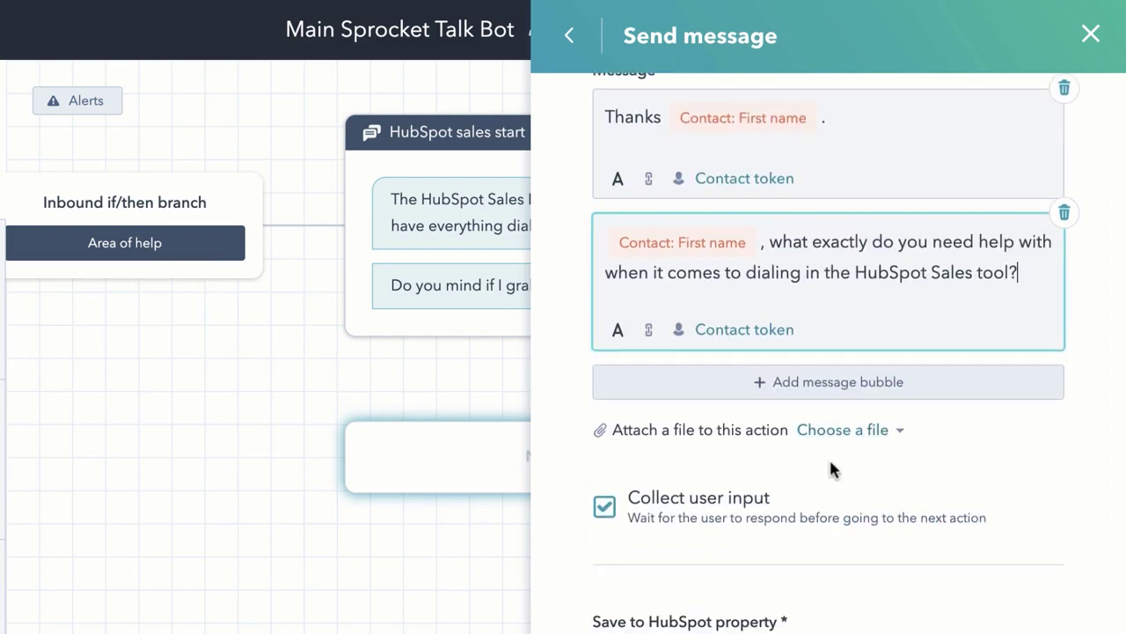
pyautogui.scroll(-1, 829, 457)
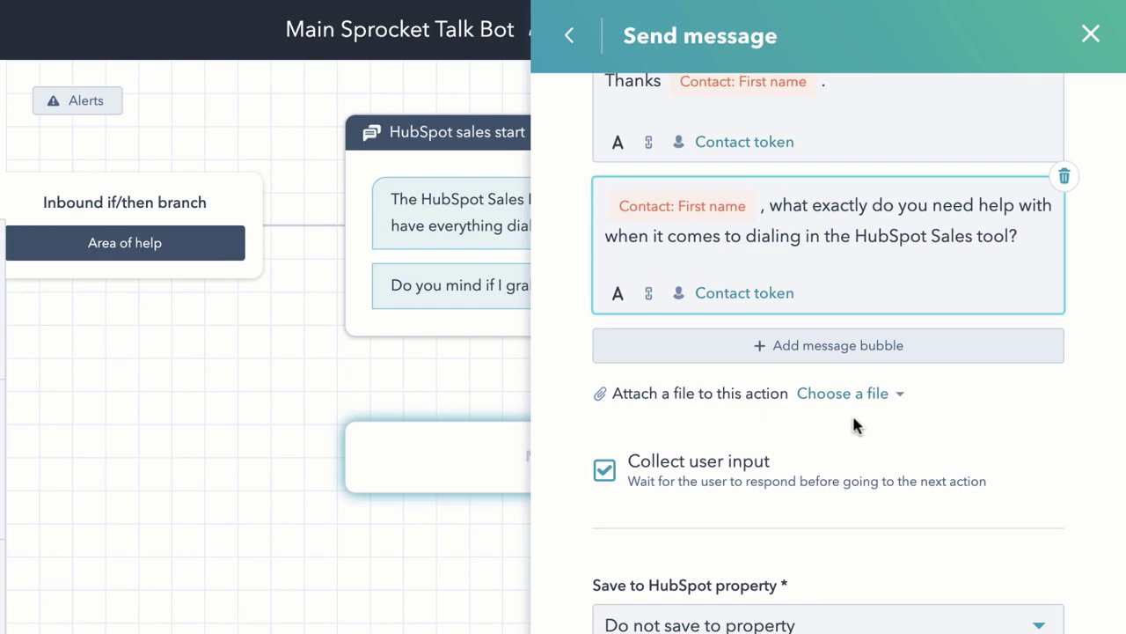
pyautogui.scroll(-1, 852, 419)
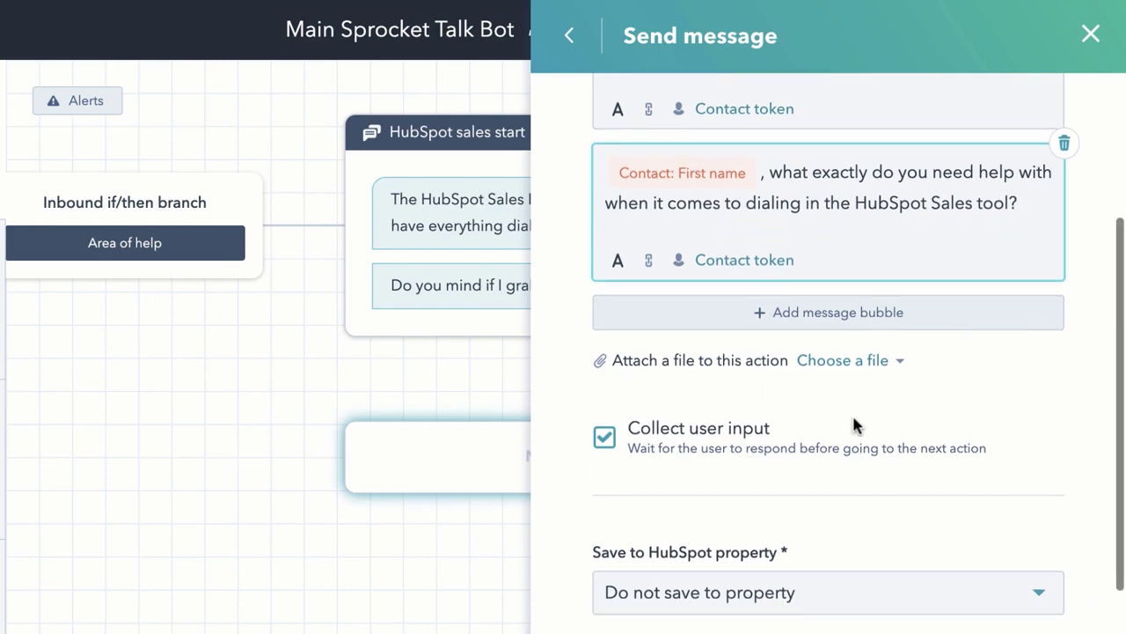
pyautogui.scroll(-1, 853, 423)
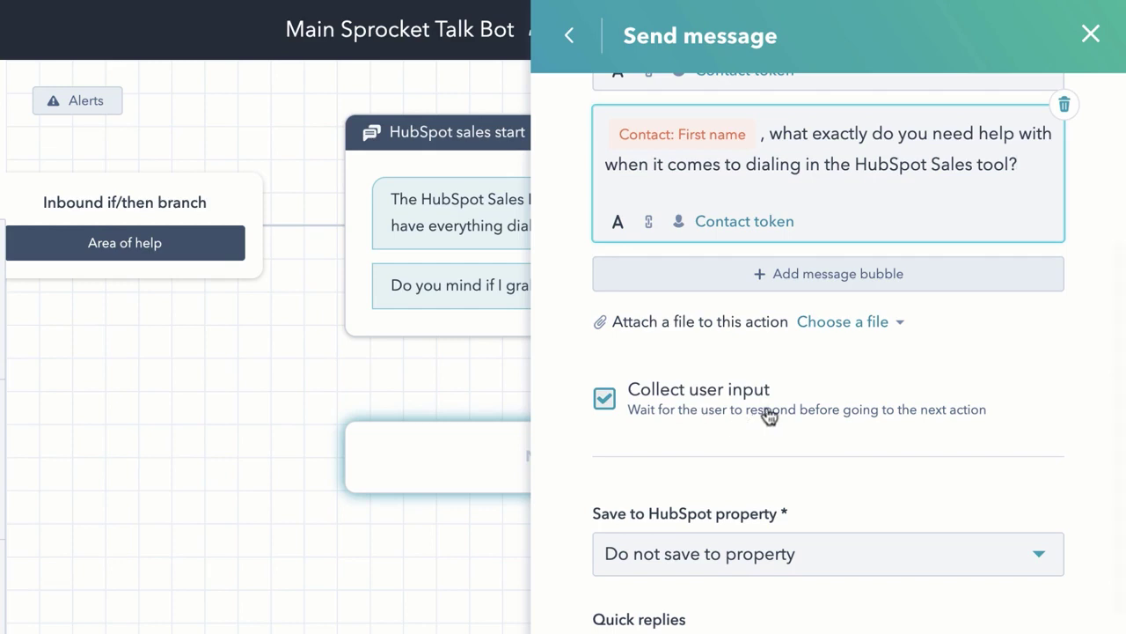
pyautogui.click(605, 398)
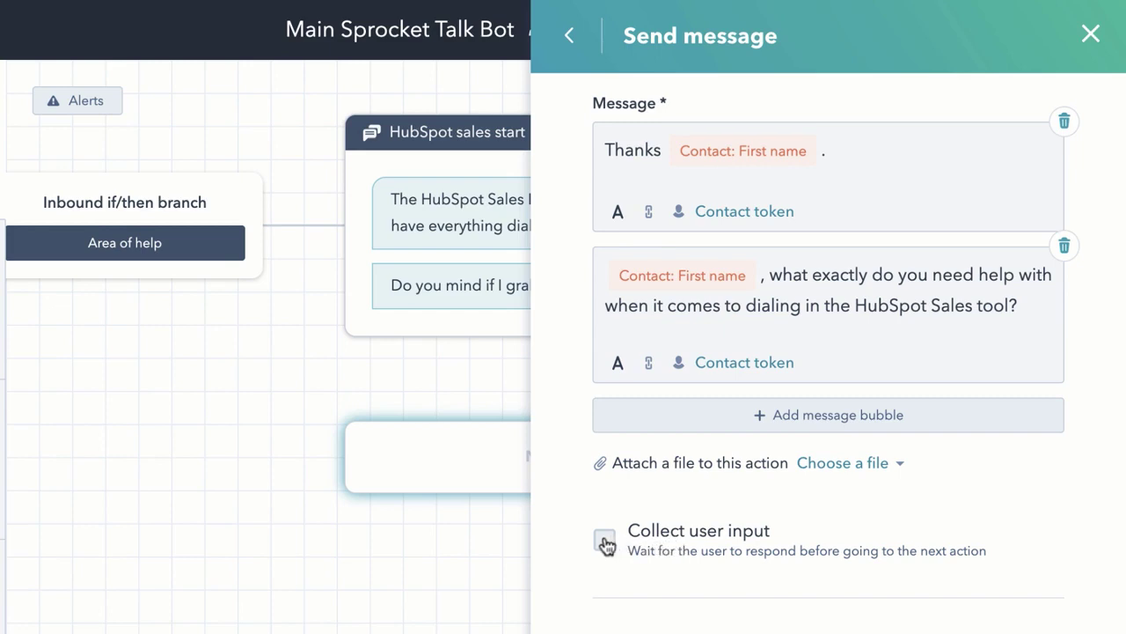
pyautogui.click(605, 540)
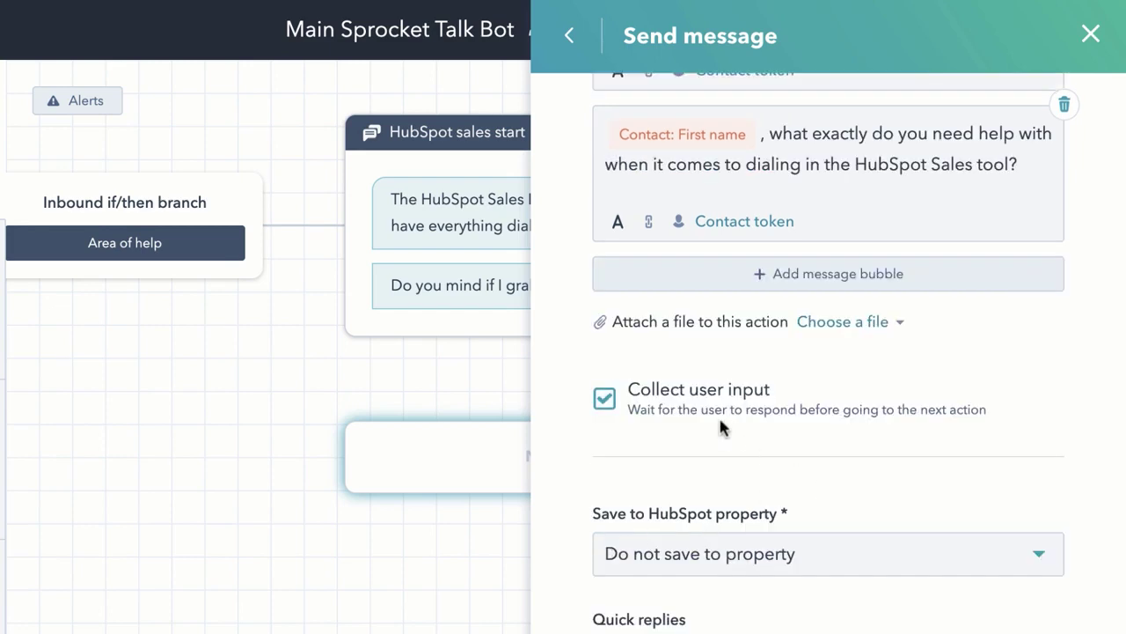
# Step: Add the quick replies Deals, Snippets, Templates and Other to the Sales Name Interaction message
pyautogui.scroll(-1, 744, 433)
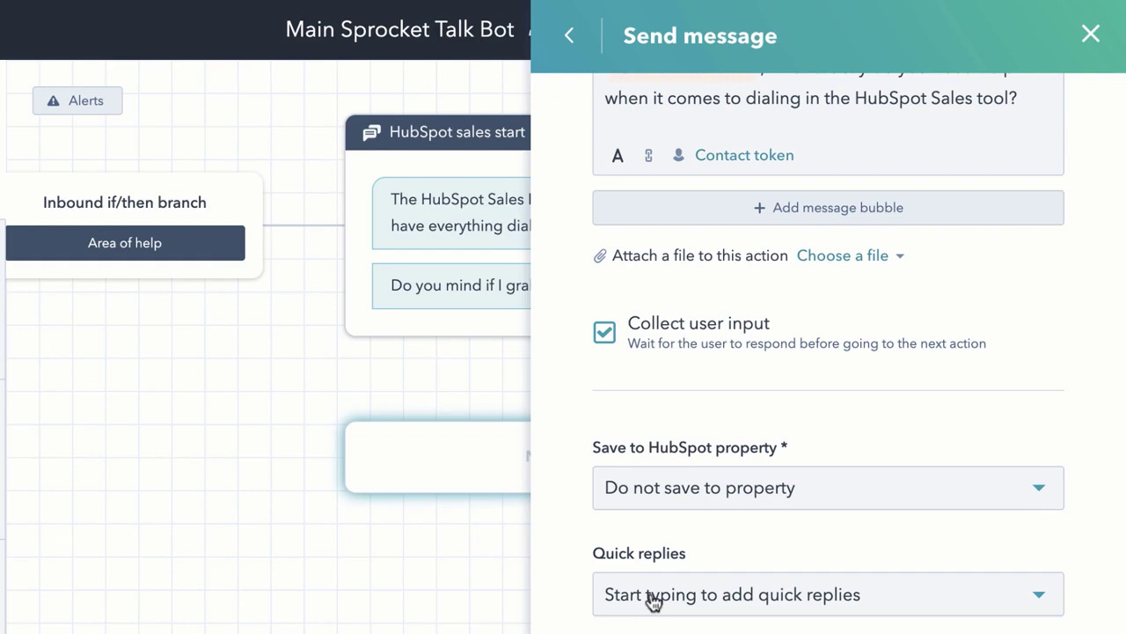
pyautogui.scroll(4, 731, 422)
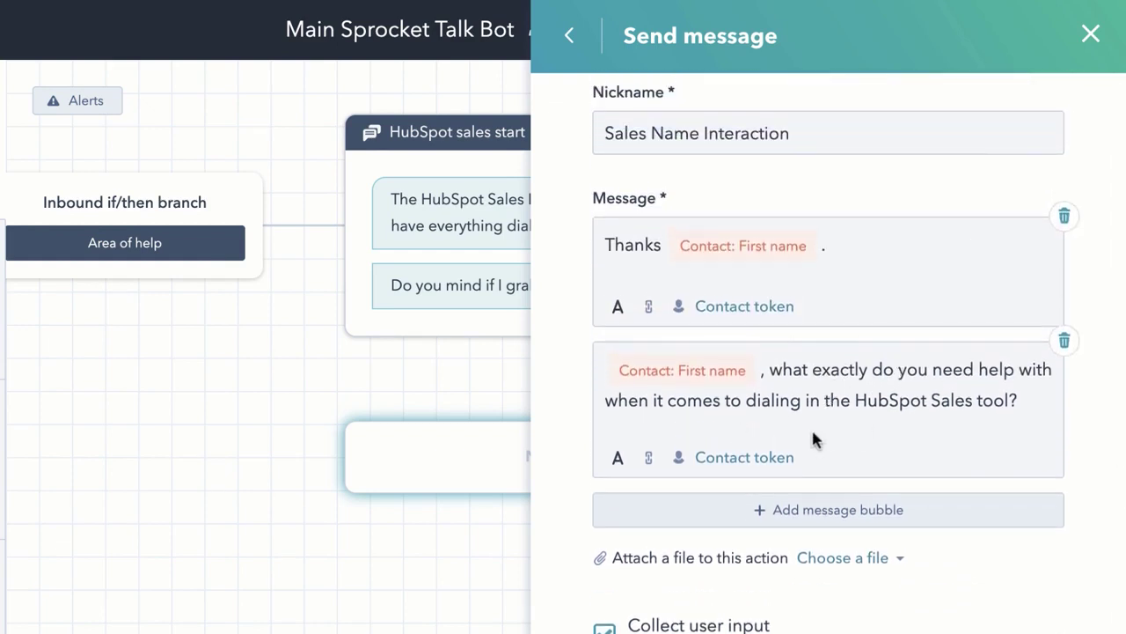
pyautogui.scroll(-4, 888, 413)
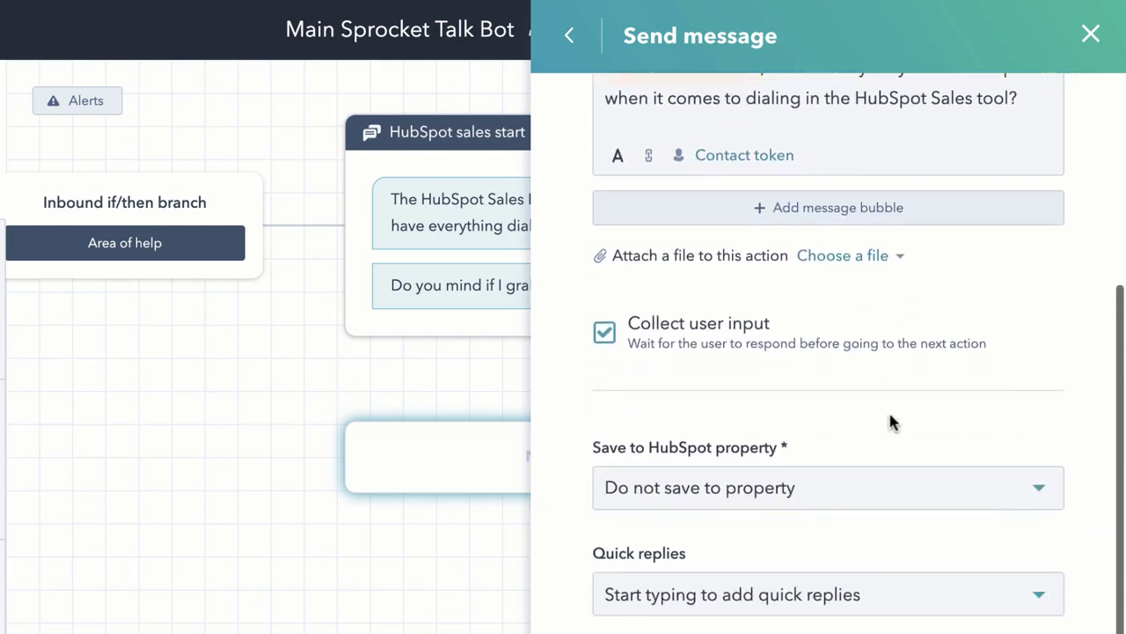
pyautogui.click(645, 596)
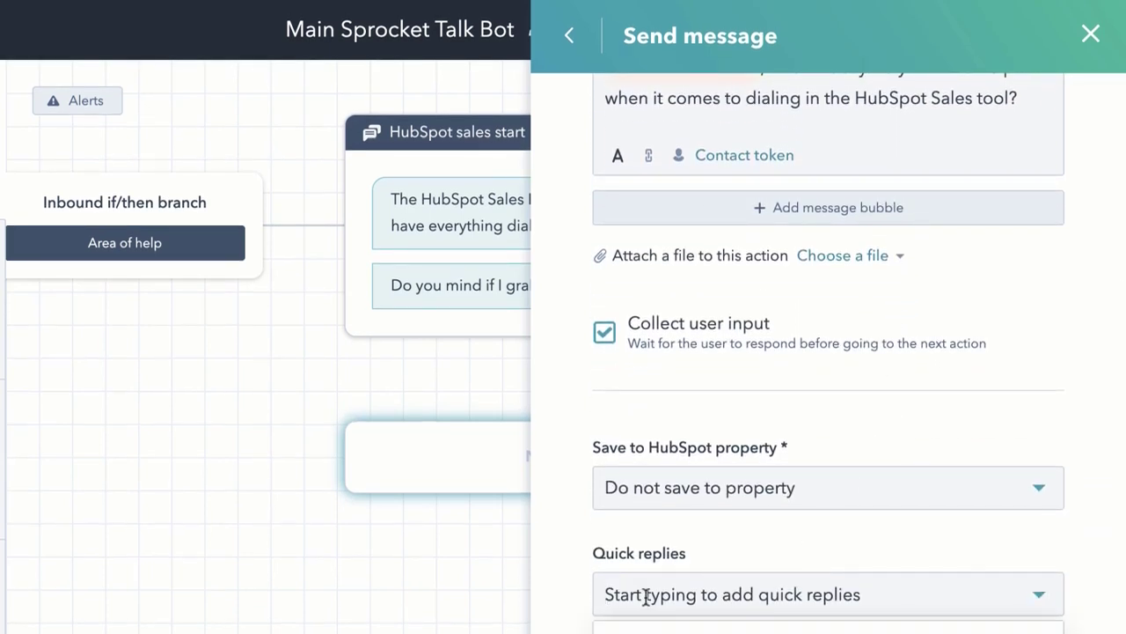
pyautogui.write('Deals')
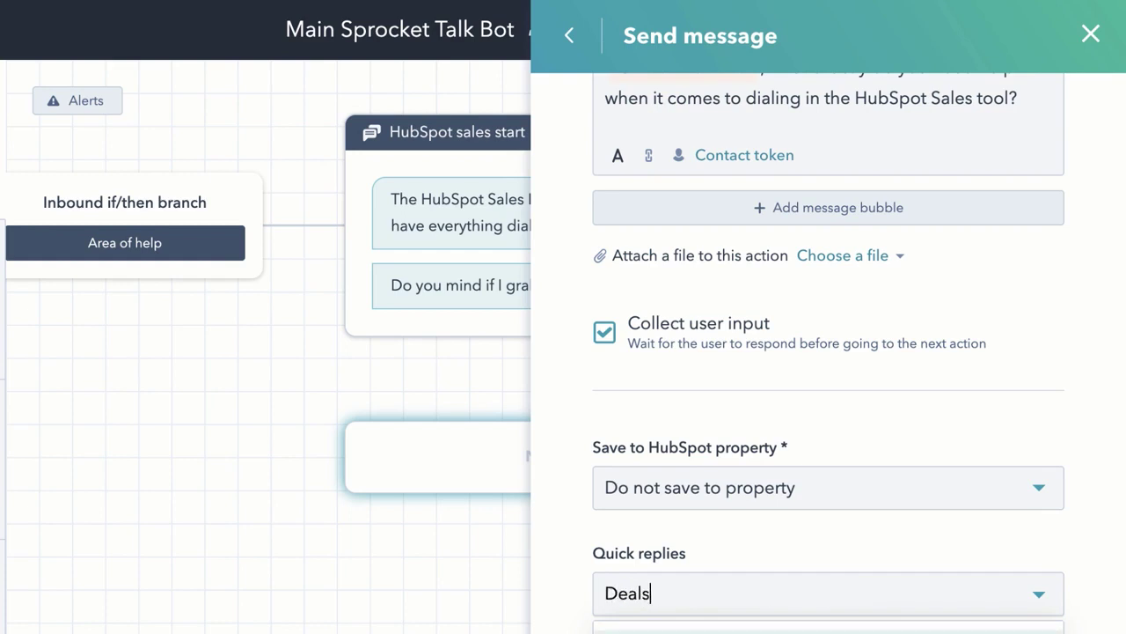
pyautogui.press('Return')
pyautogui.write('Sn')
pyautogui.press('Return')
pyautogui.write('Temp')
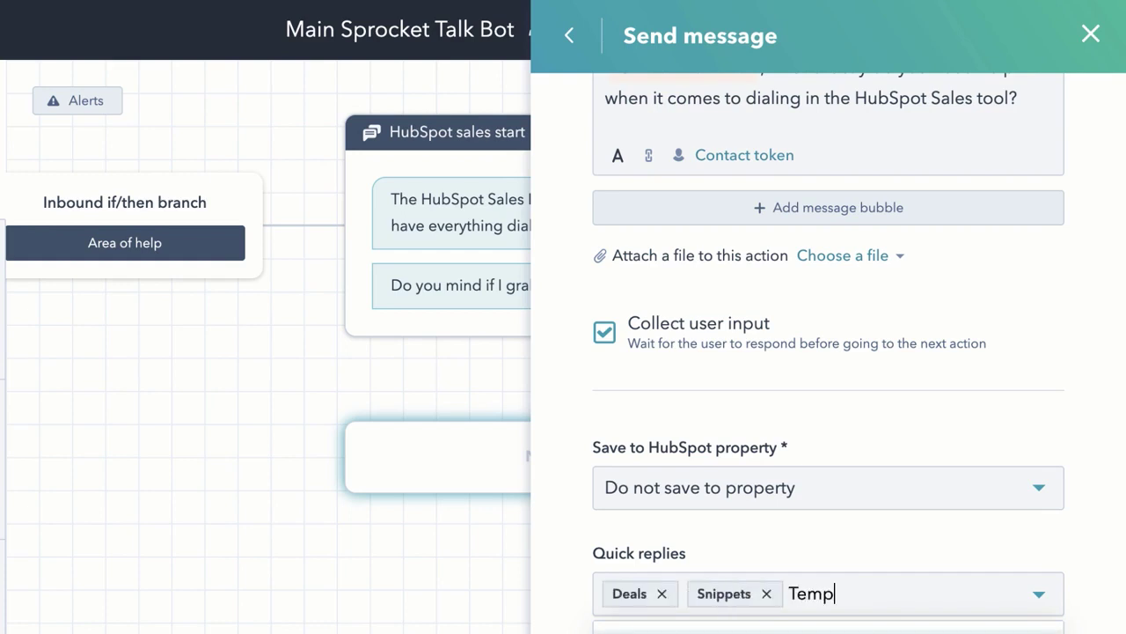
pyautogui.press('Return')
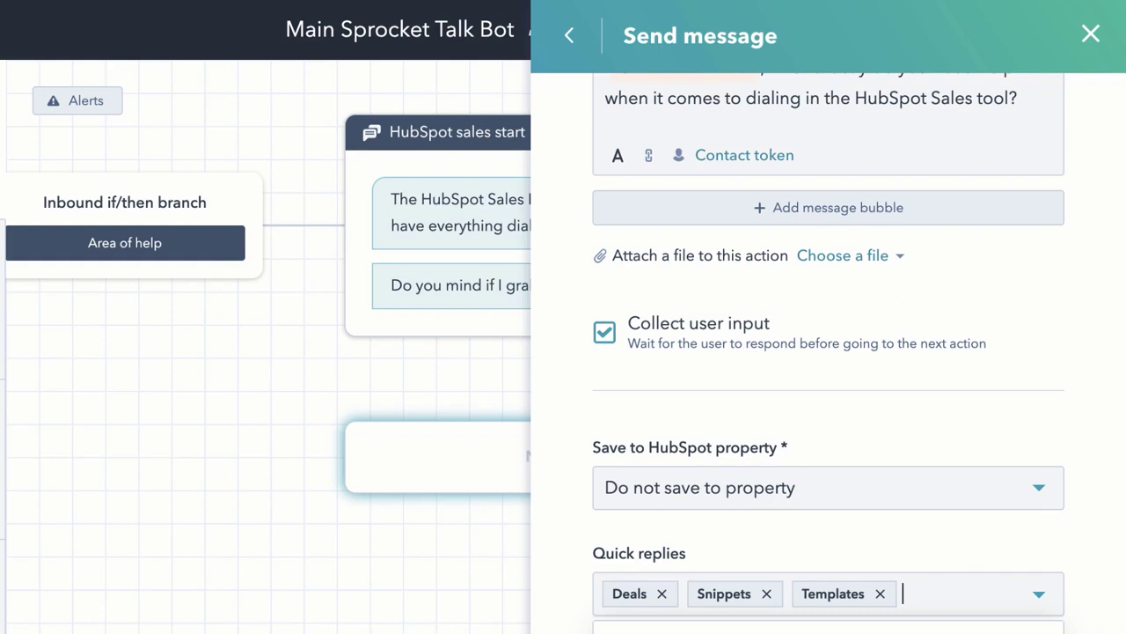
pyautogui.write('Ot')
pyautogui.press('Return')
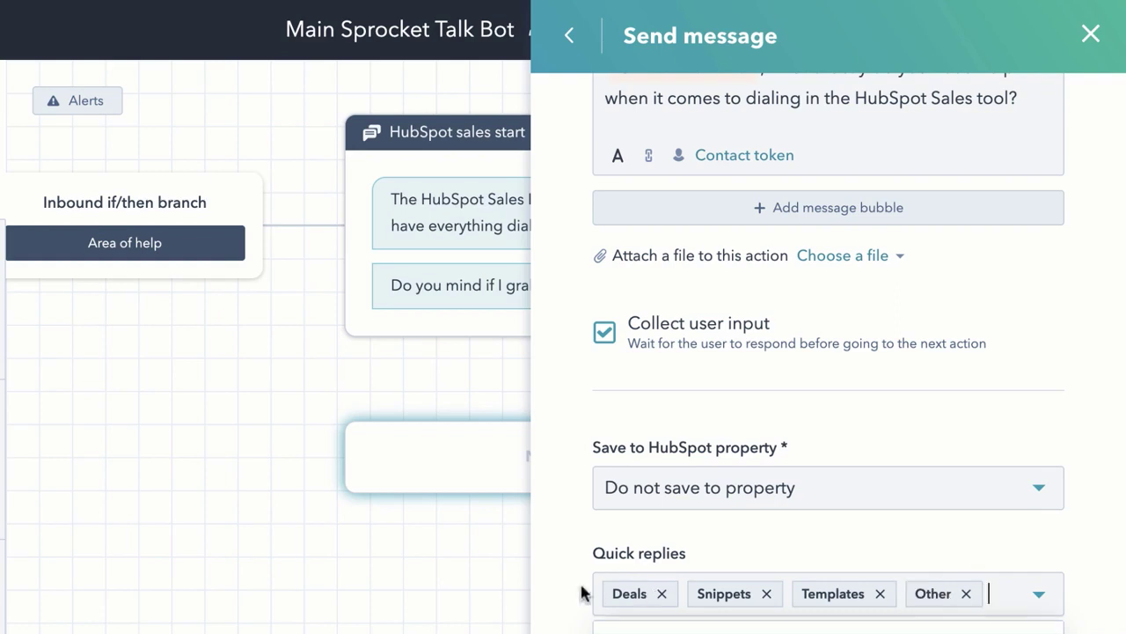
# Step: Remove the Other quick reply, turn off Disable free text input and save the message action
pyautogui.scroll(-1, 580, 594)
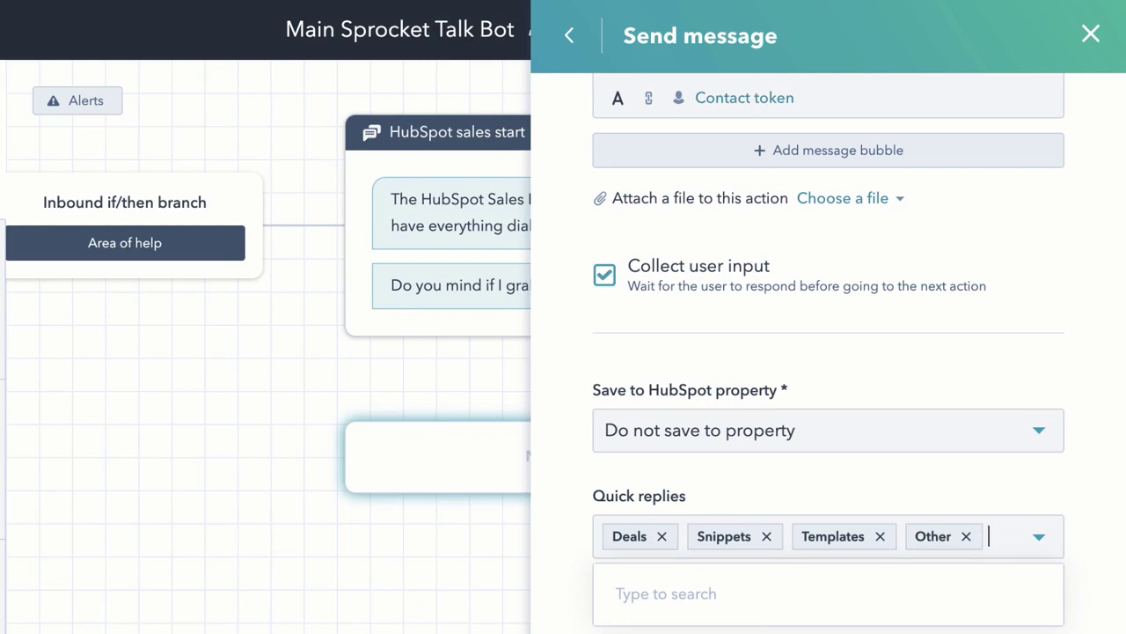
pyautogui.click(581, 601)
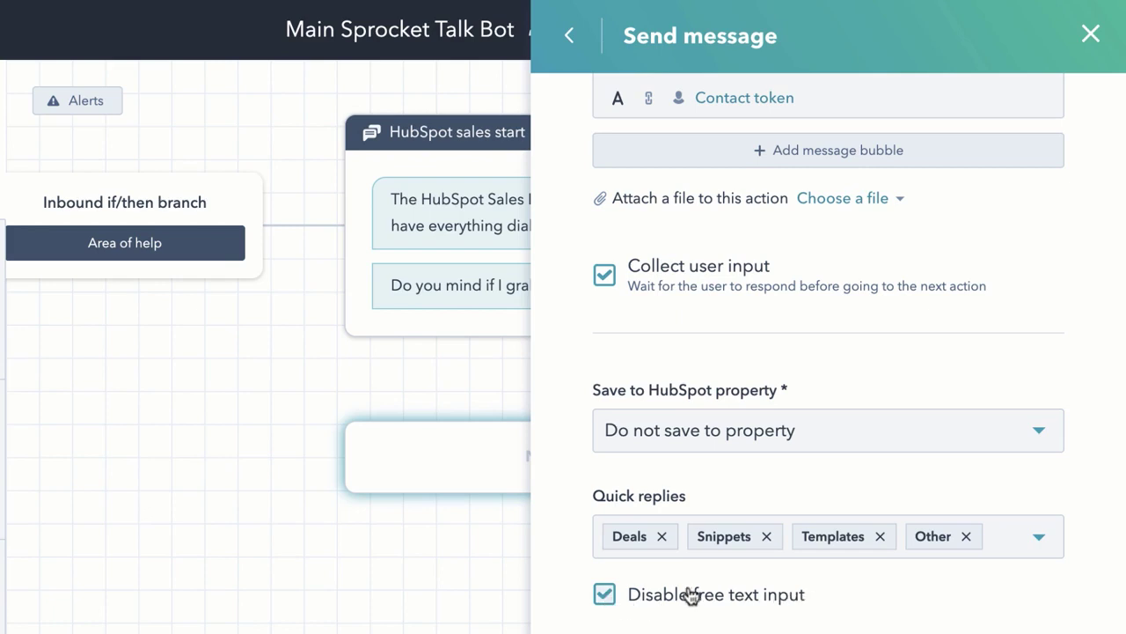
pyautogui.click(967, 538)
pyautogui.click(603, 595)
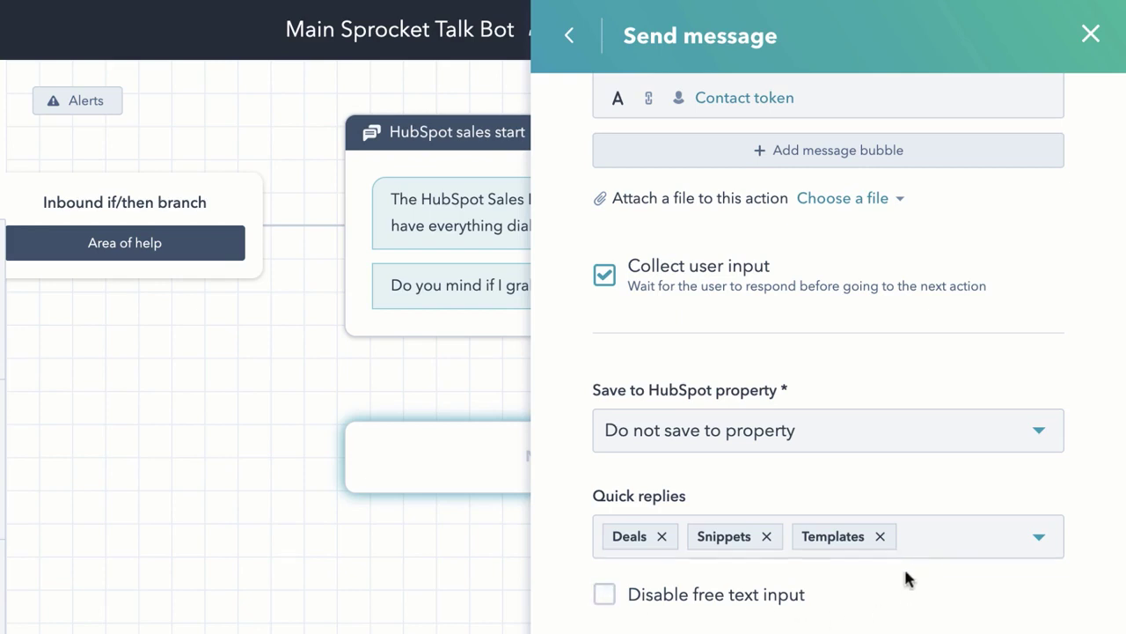
pyautogui.click(617, 616)
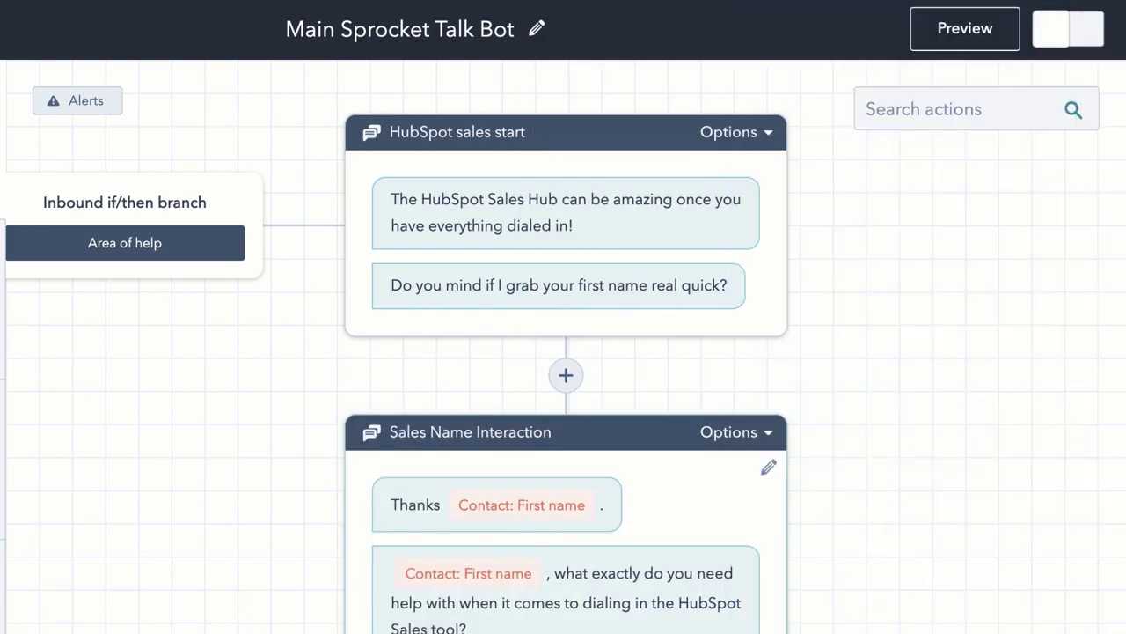
# Step: Test the chatflow in preview by choosing Sales and answering the name question with a first name
pyautogui.scroll(-1, 617, 616)
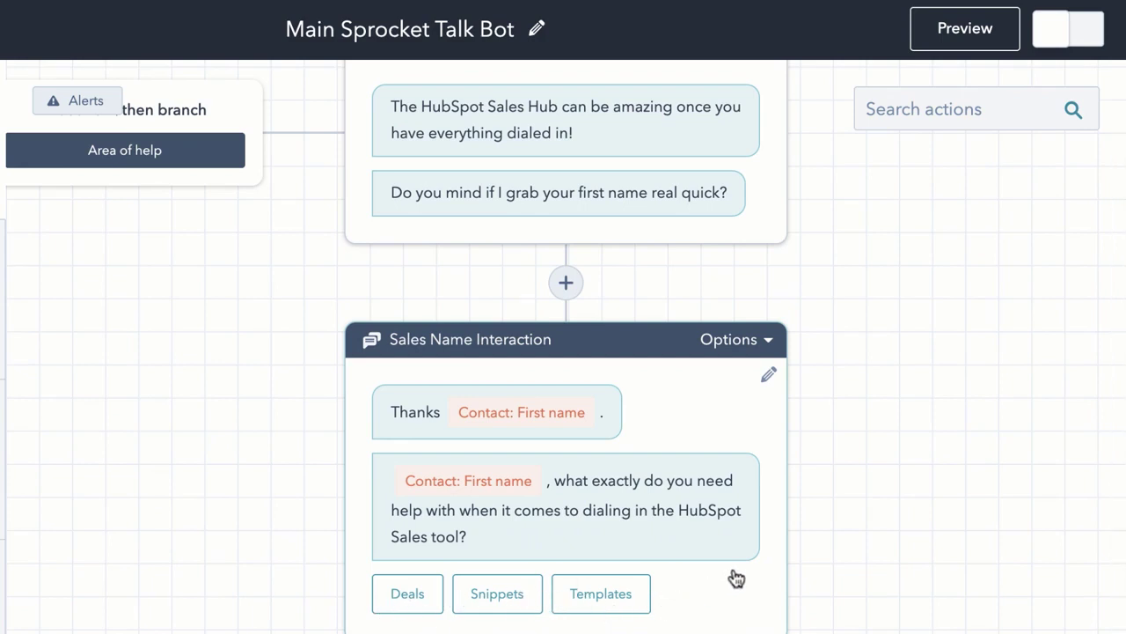
pyautogui.scroll(-1, 737, 580)
pyautogui.click(964, 39)
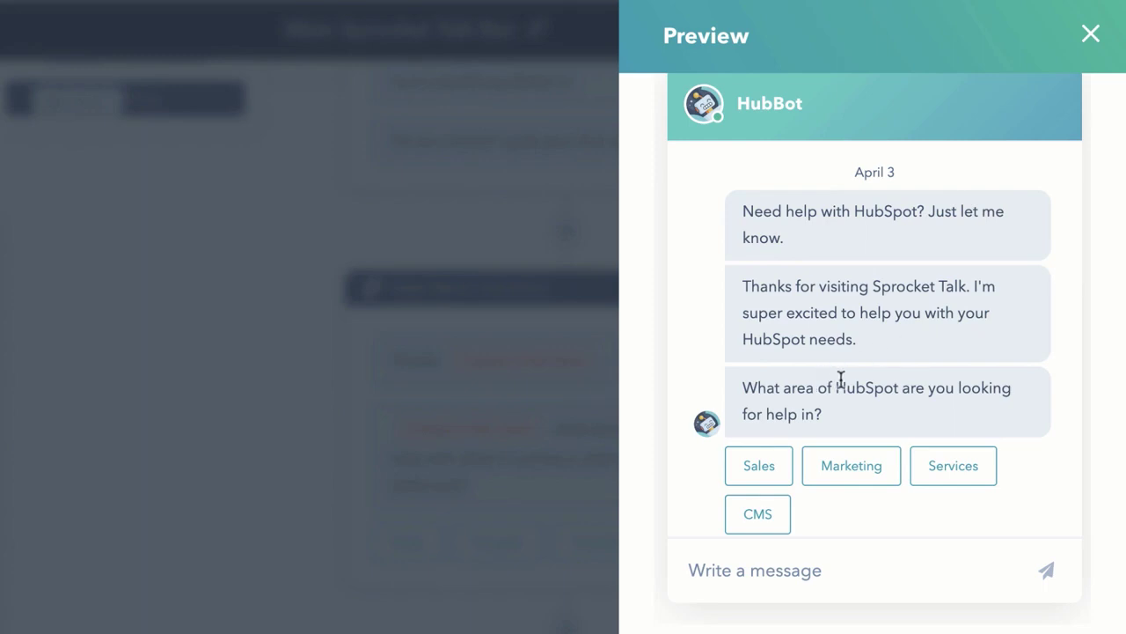
pyautogui.scroll(-1, 859, 405)
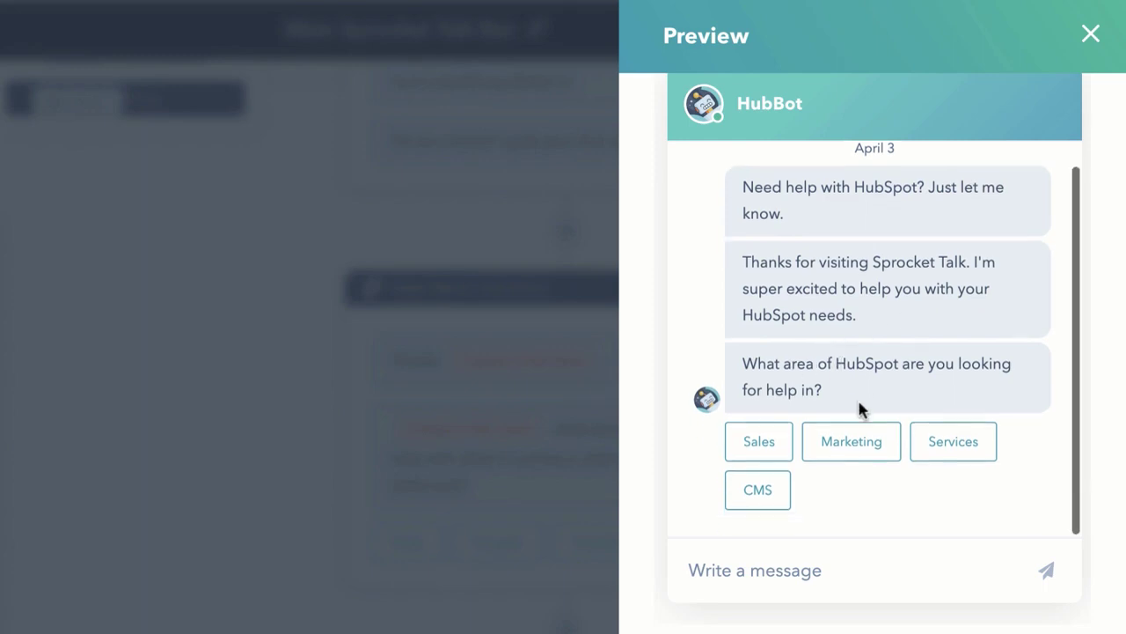
pyautogui.click(747, 452)
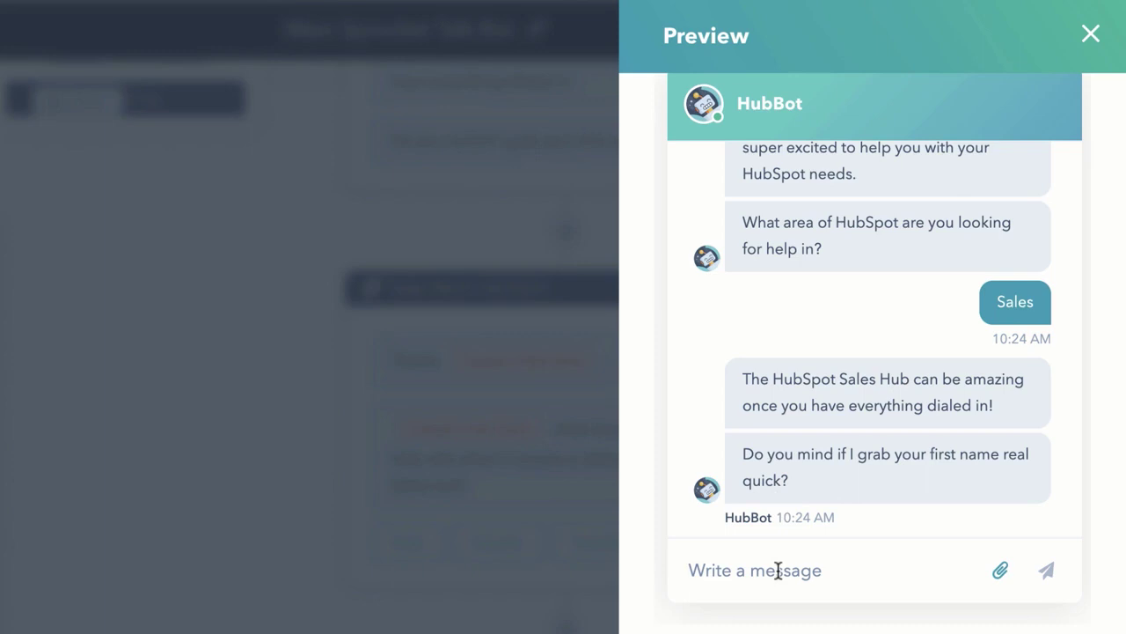
pyautogui.write('George')
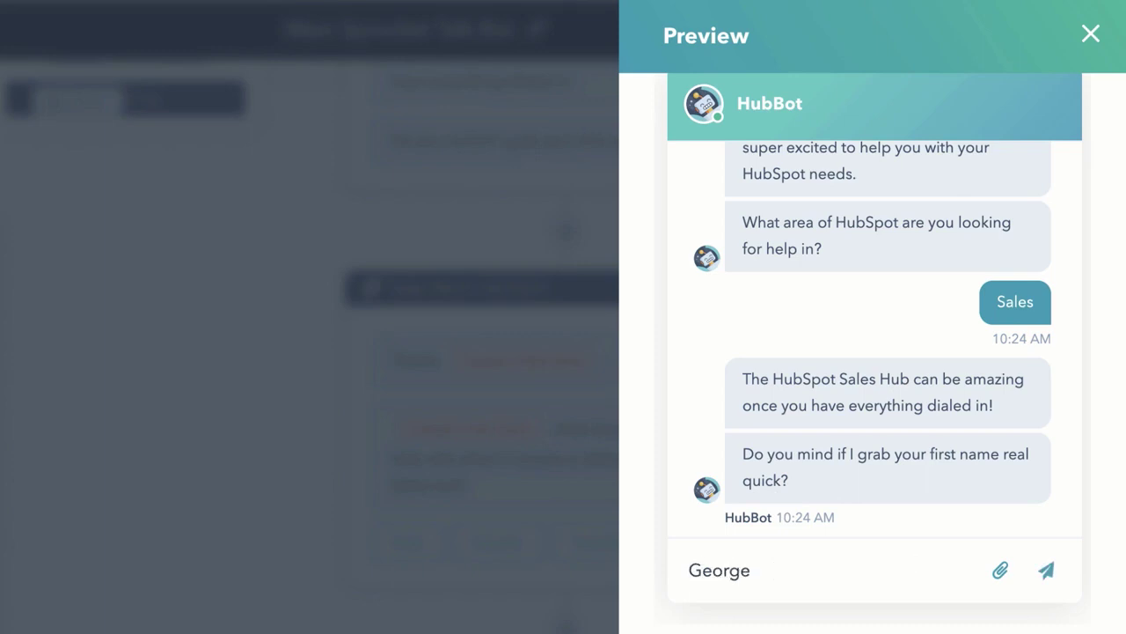